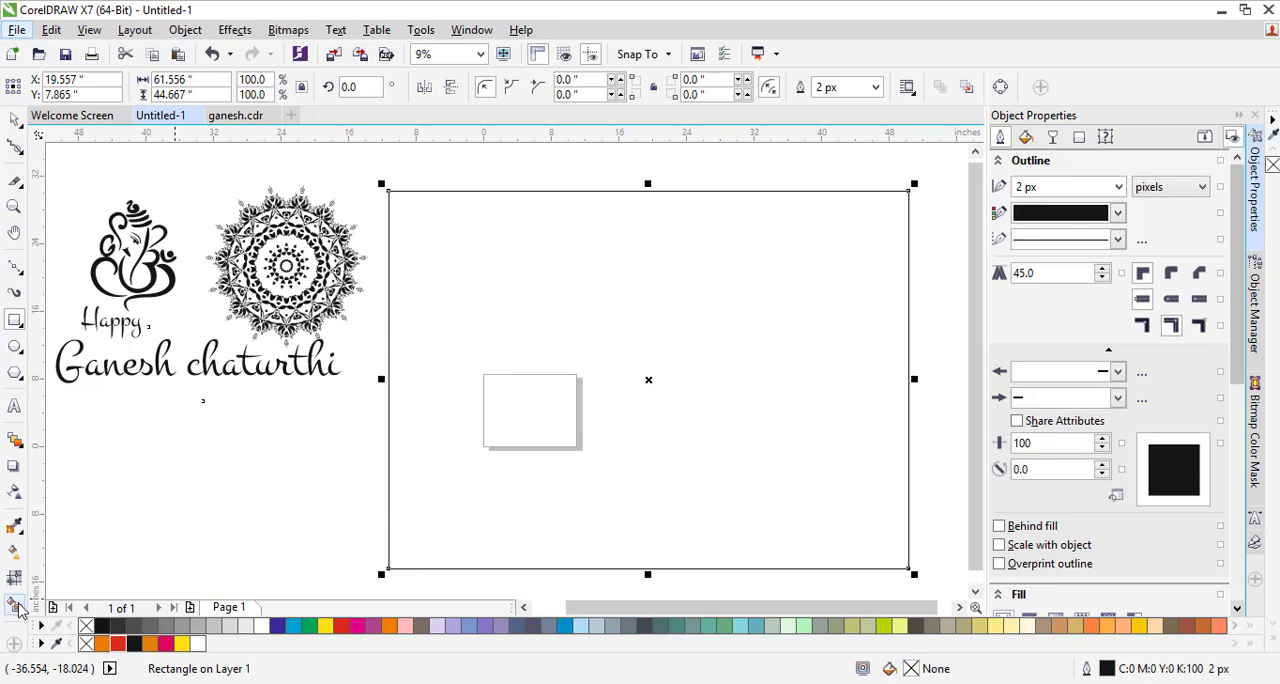
Fill the large rectangle with a vertical linear gradient from yellow at its upper edge to orange at its lower edge
click(14, 551)
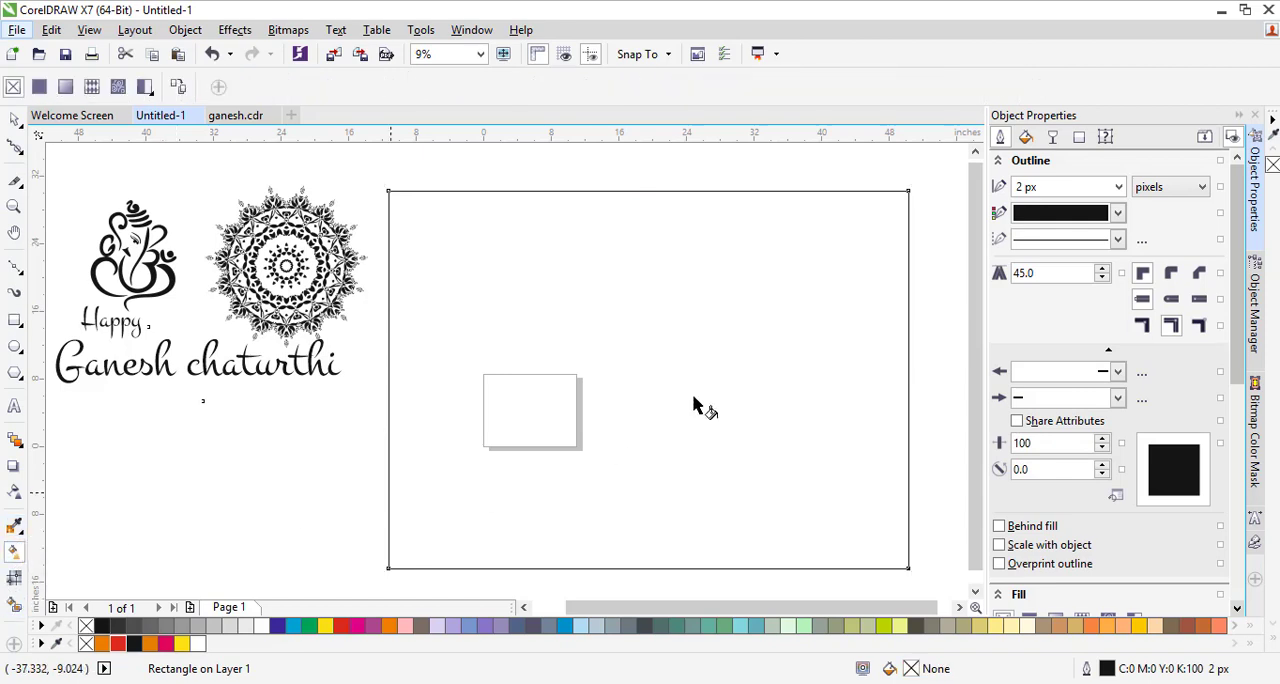
drag(665, 207, 669, 291)
drag(670, 424, 648, 567)
drag(665, 206, 651, 215)
click(327, 627)
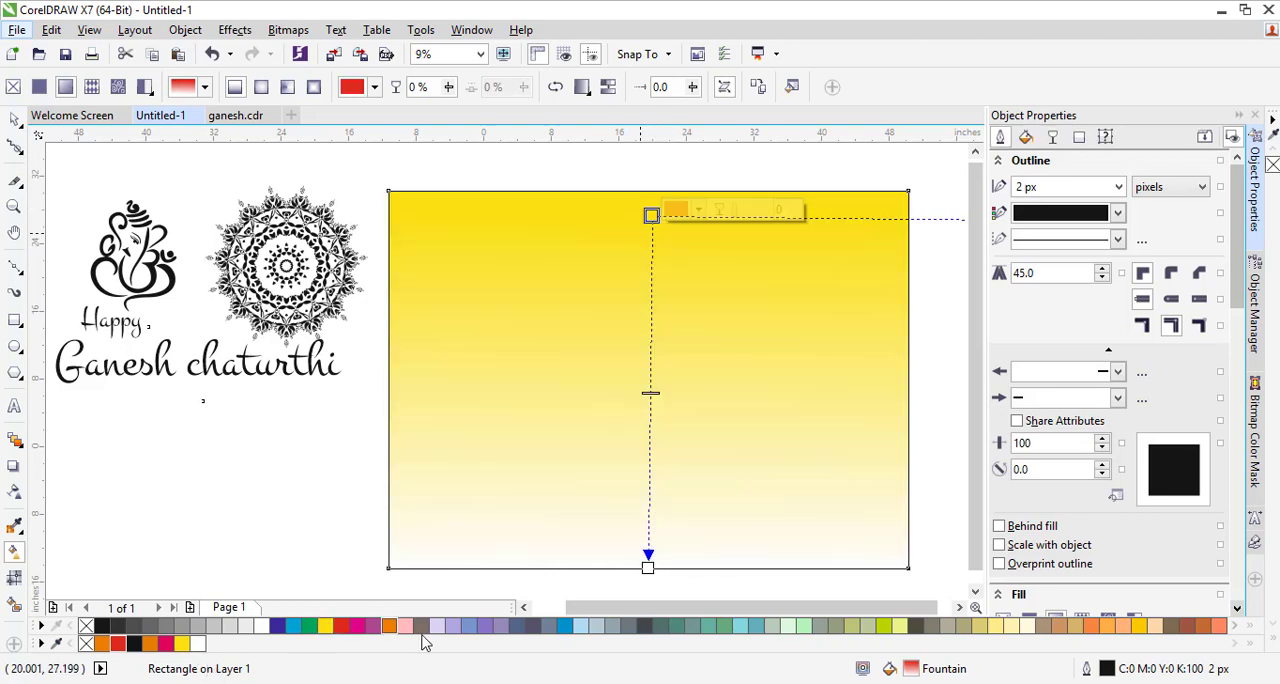
drag(390, 627, 648, 568)
Extend the gradient's orange end just below the rectangle, start it at the upper edge and add a yellow colour stop halfway
drag(651, 215, 646, 388)
drag(649, 565, 646, 592)
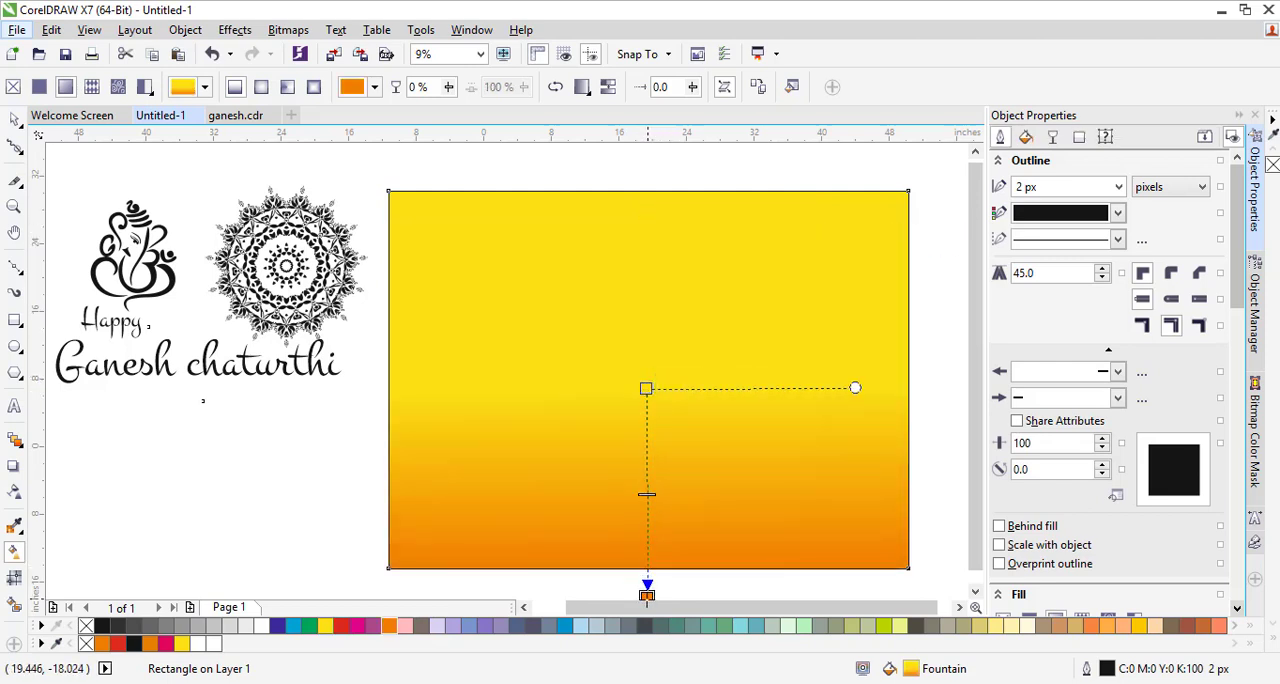
drag(646, 493, 651, 394)
click(647, 382)
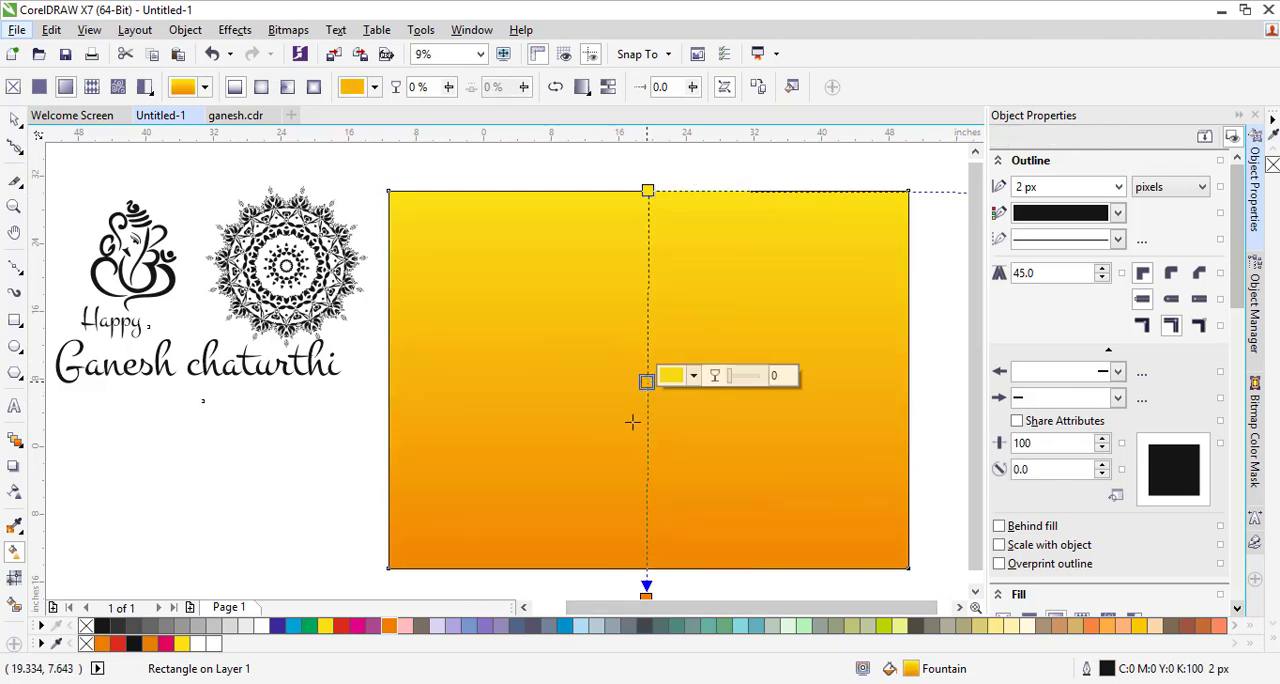
click(327, 625)
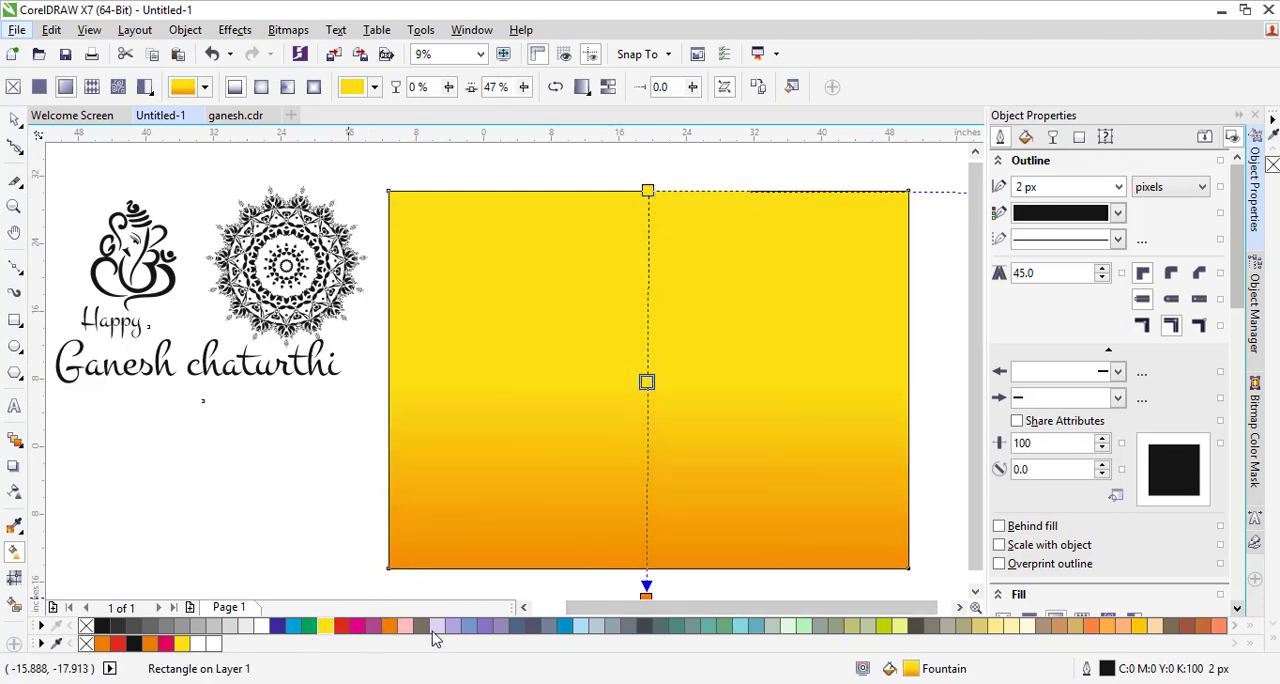
Remove the outline from the gradient rectangle
scroll(712, 540, down, 2)
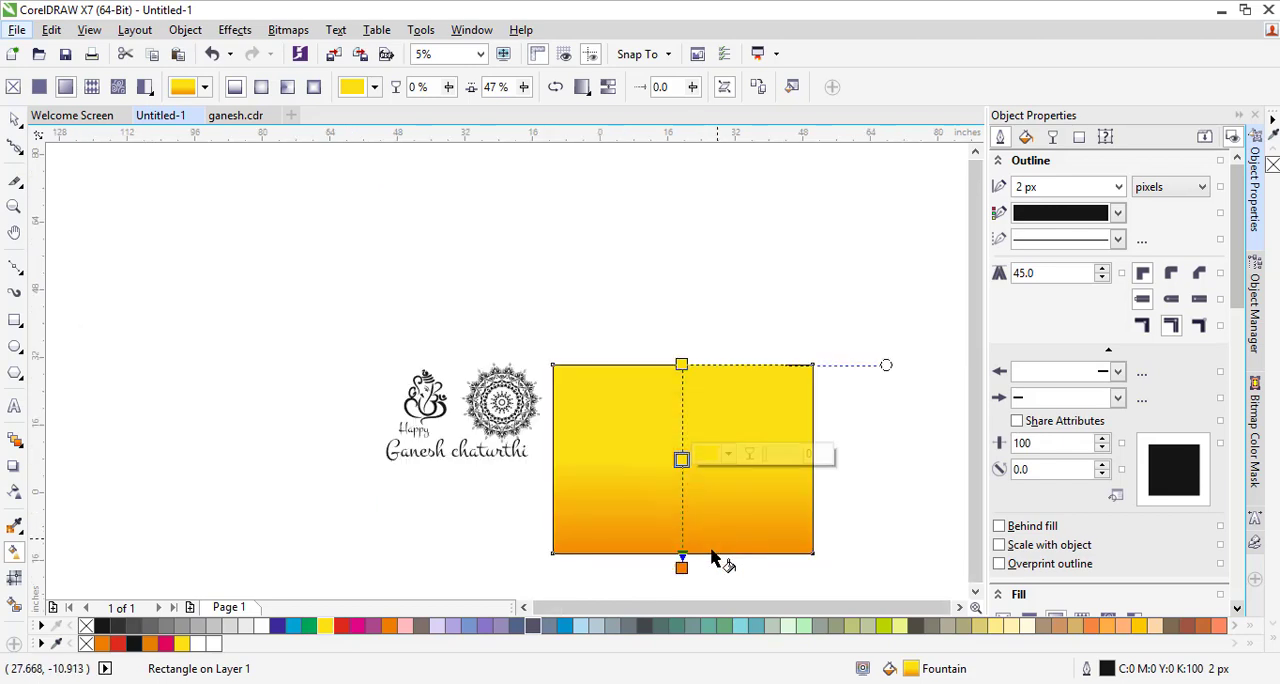
click(420, 536)
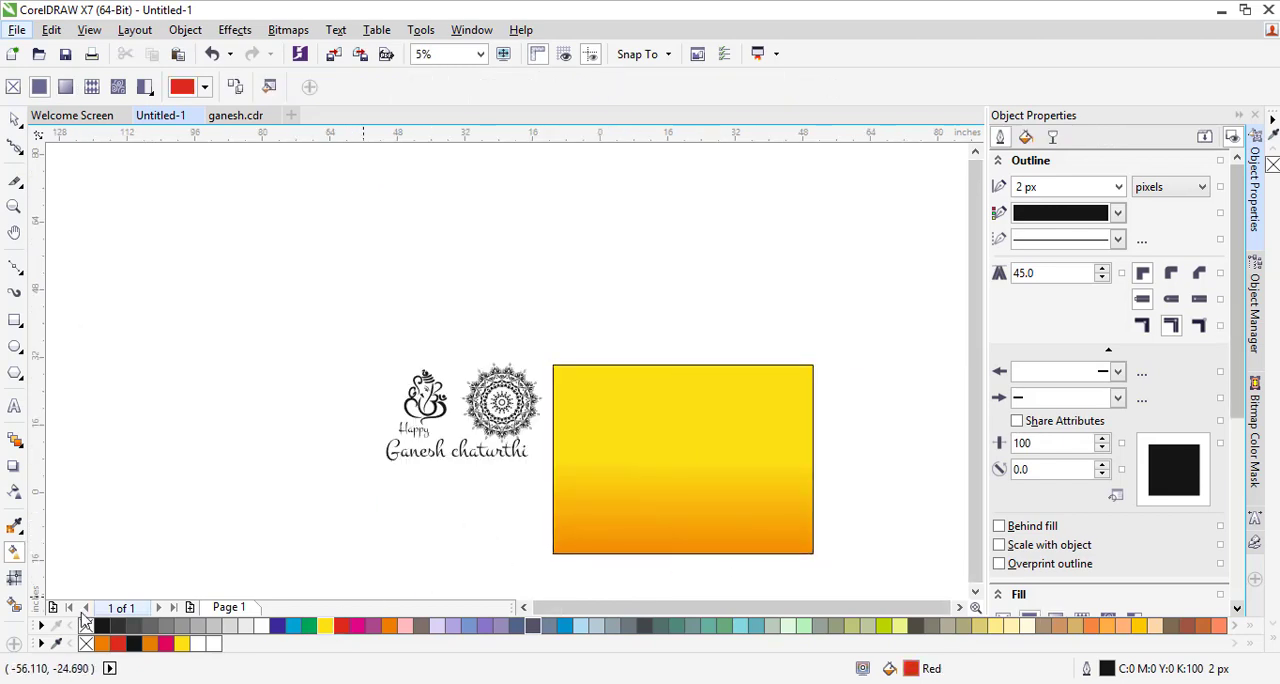
click(706, 549)
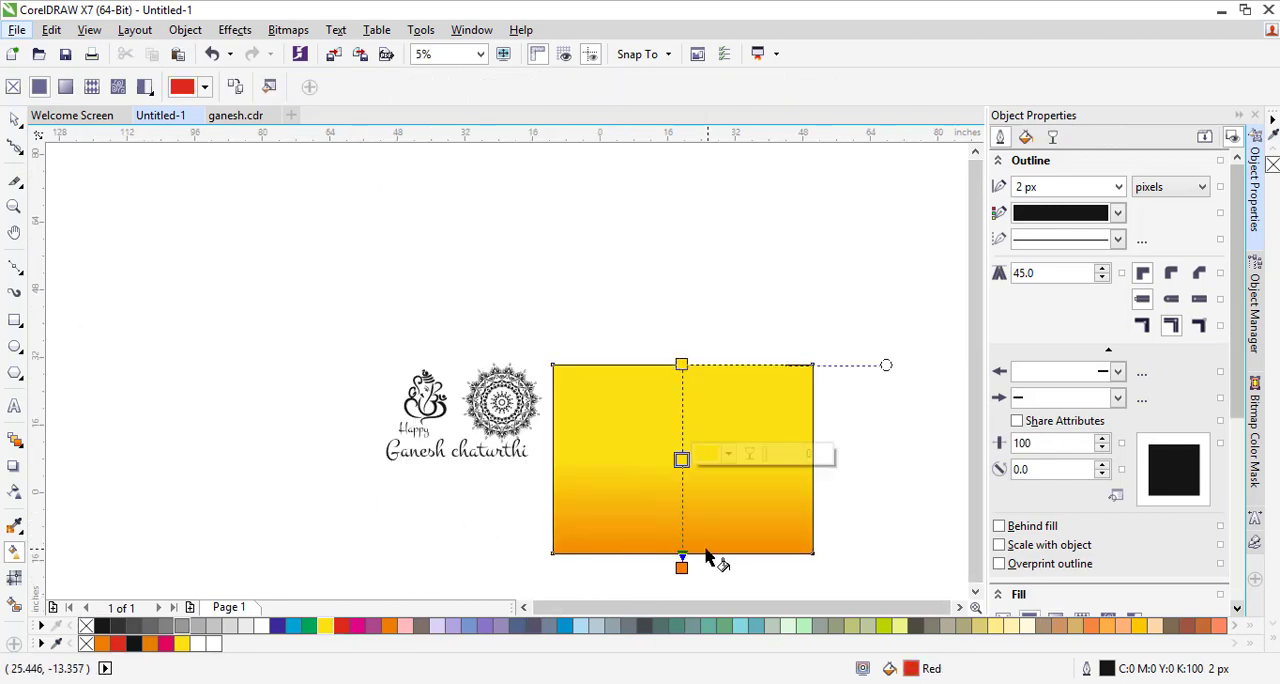
click(15, 120)
right_click(86, 645)
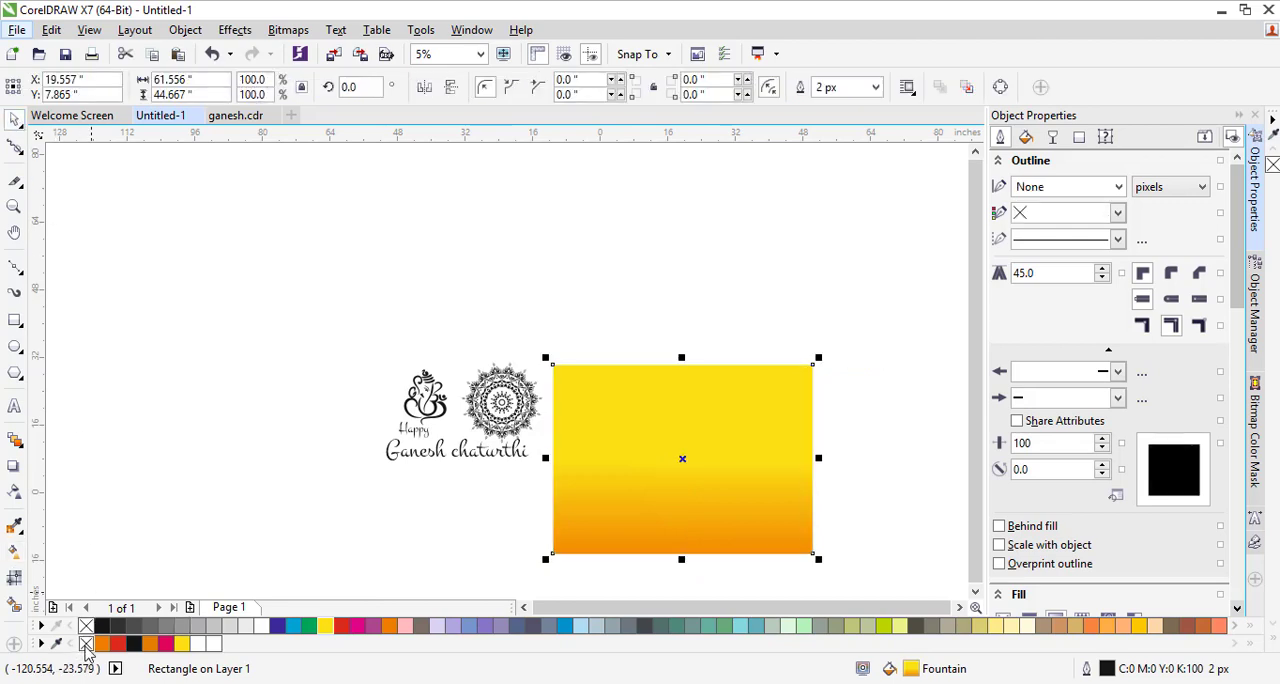
click(452, 522)
Recolour the mandala orange, centre it over the gradient rectangle and enlarge it to about 41.9 by 41.7 inches
click(505, 440)
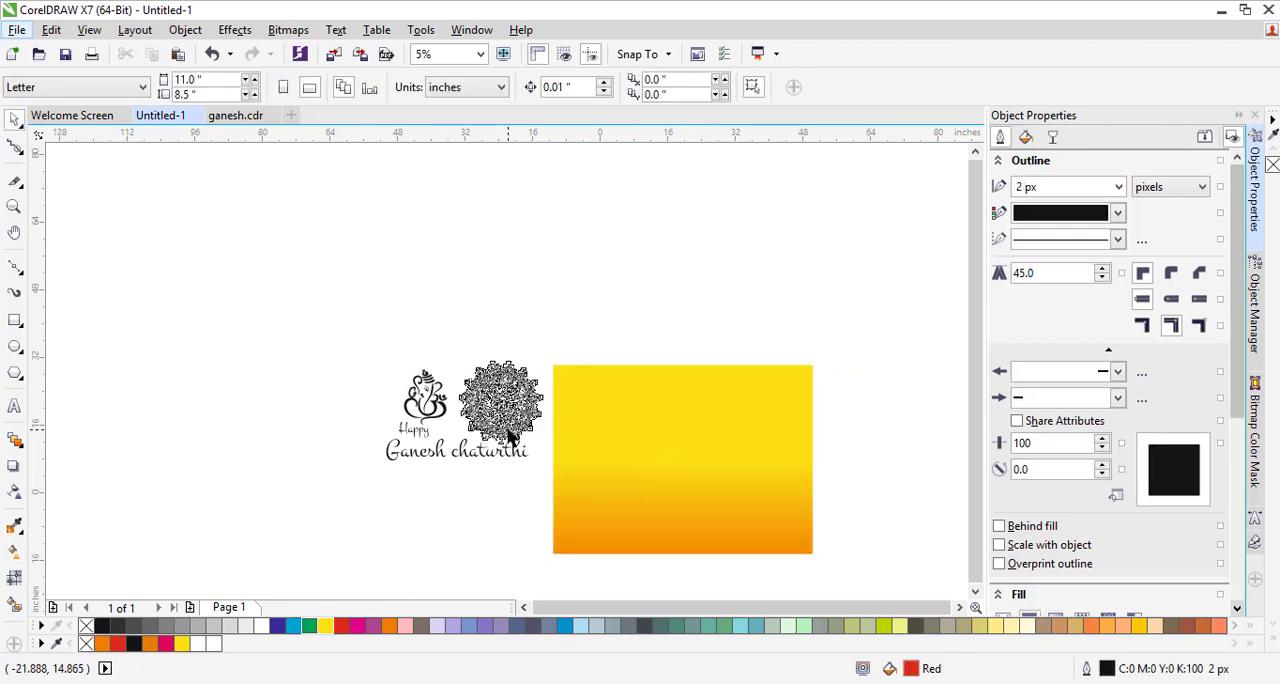
click(104, 645)
drag(494, 409, 679, 461)
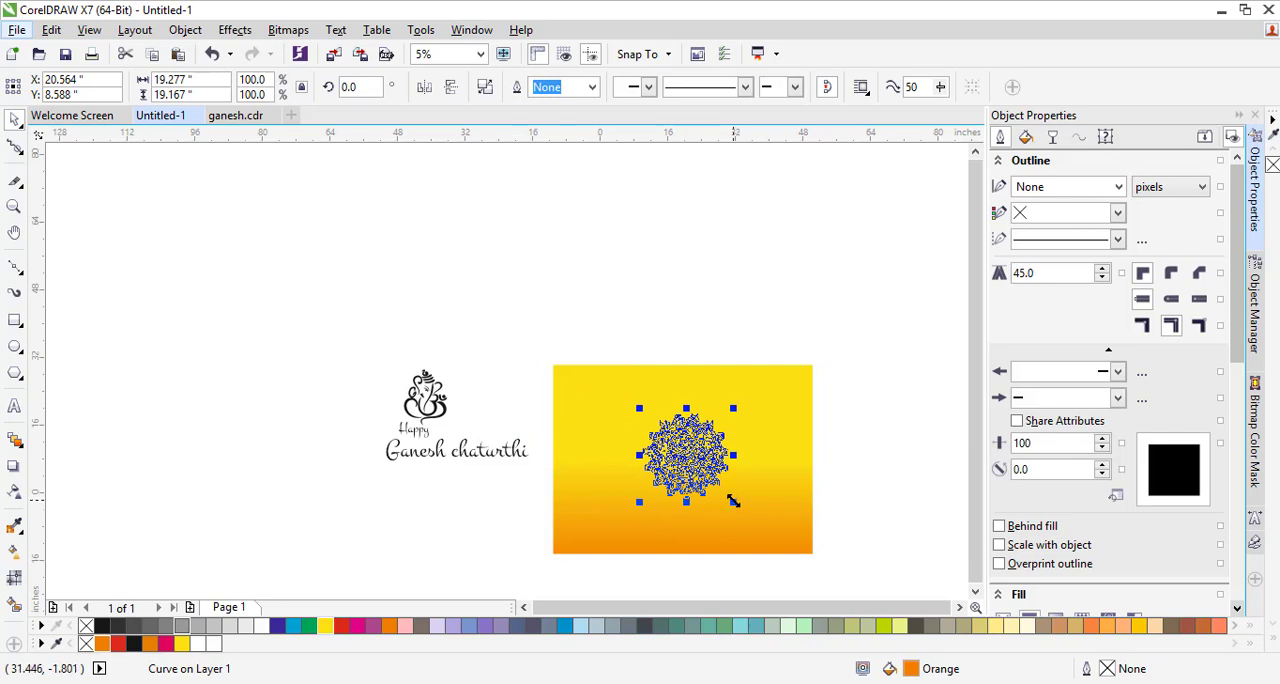
drag(733, 501, 789, 544)
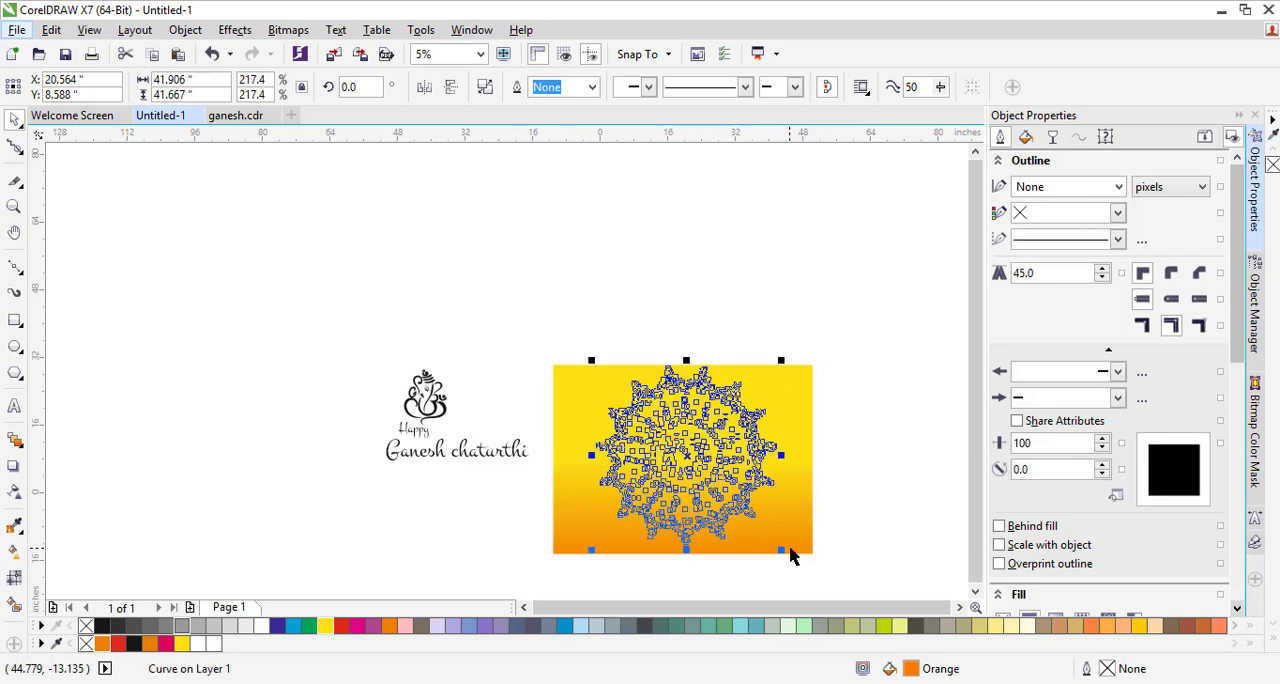
Send the gradient rectangle to the back, behind the orange mandala
key(Delete)
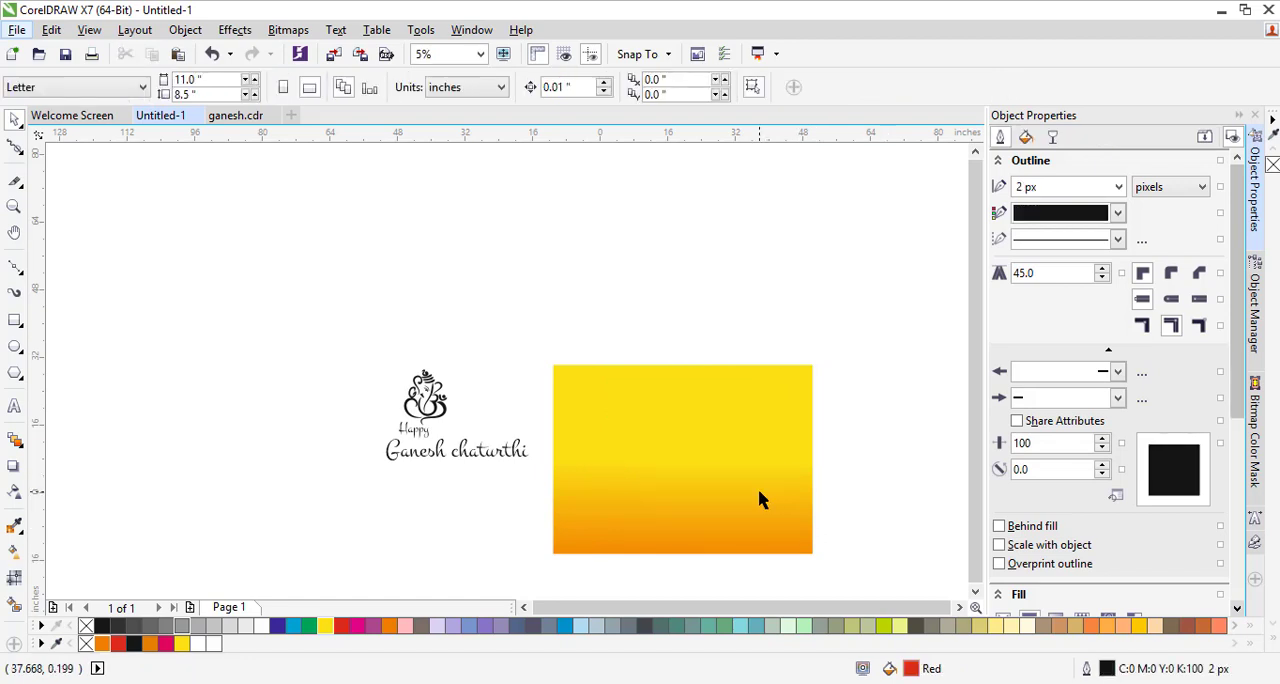
click(758, 499)
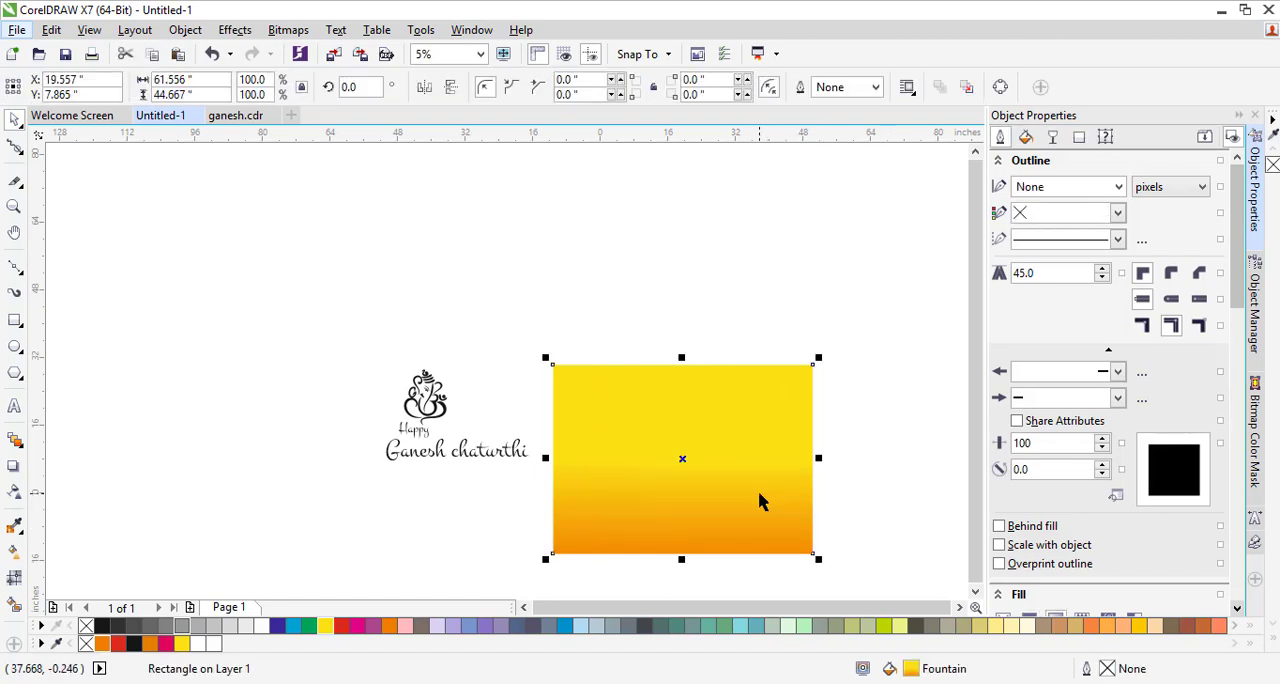
key(shift+Page_Down)
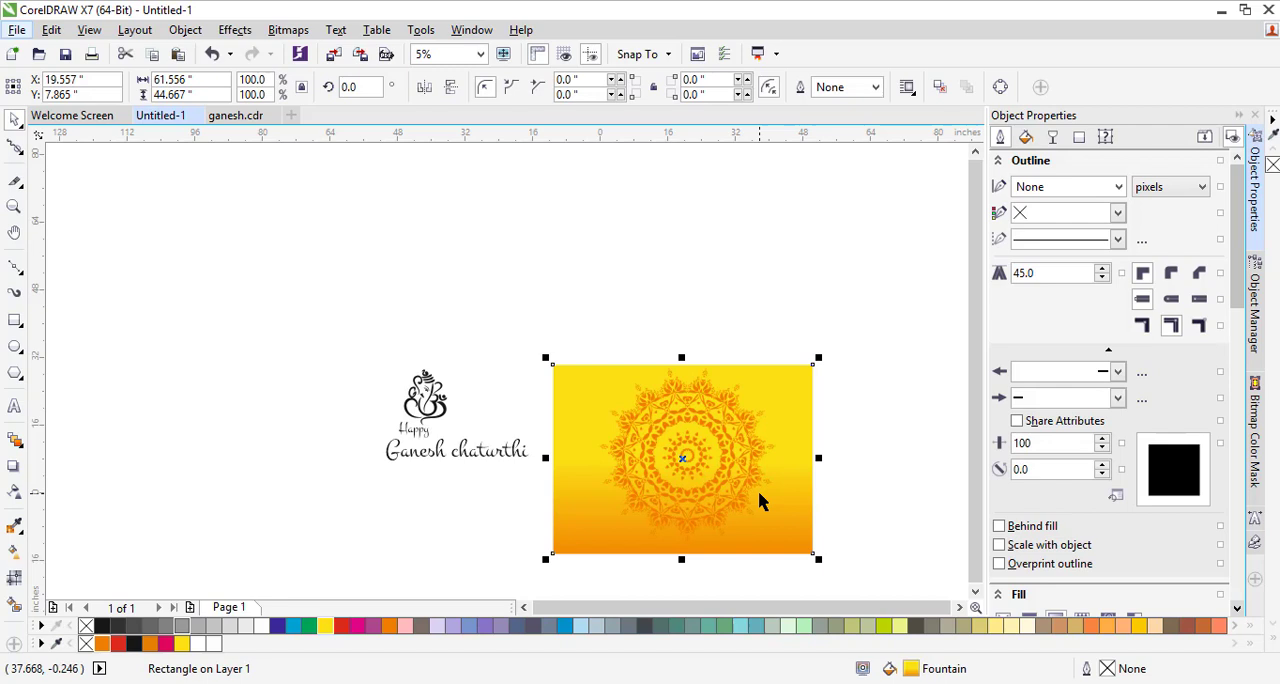
click(857, 500)
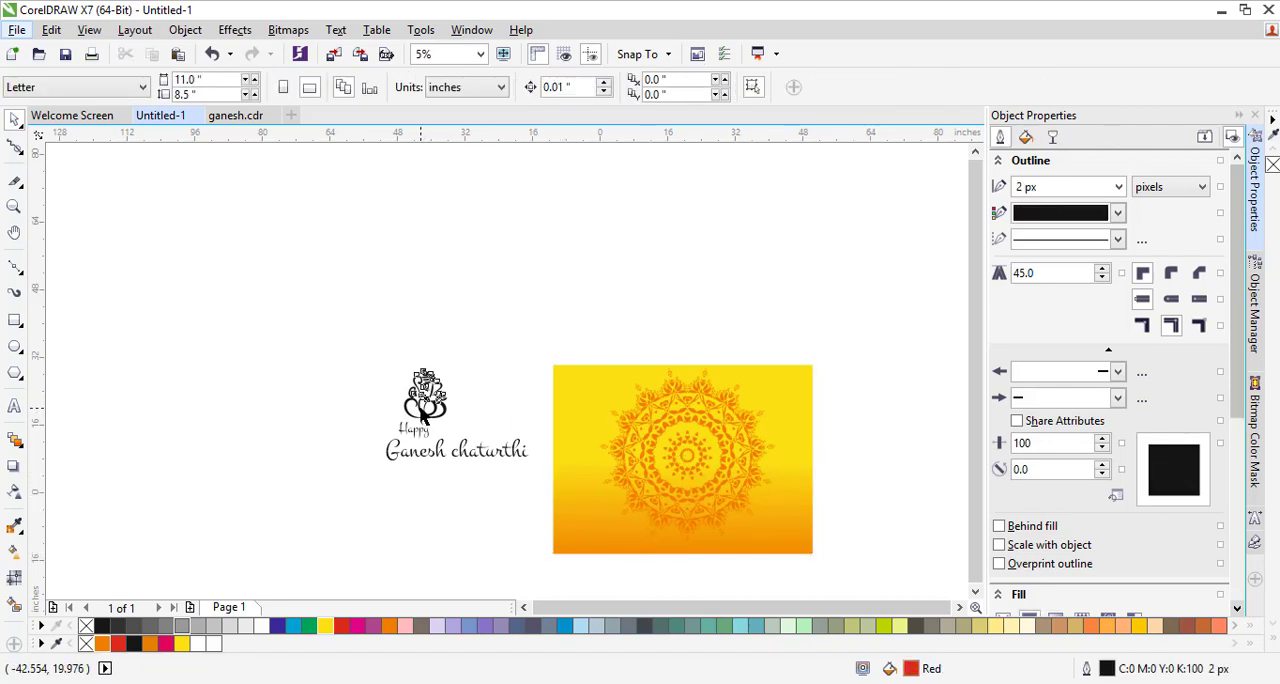
Recolour the Ganesh figure red, place it at the mandala's centre and enlarge it to about 20.9 by 27 inches
click(425, 395)
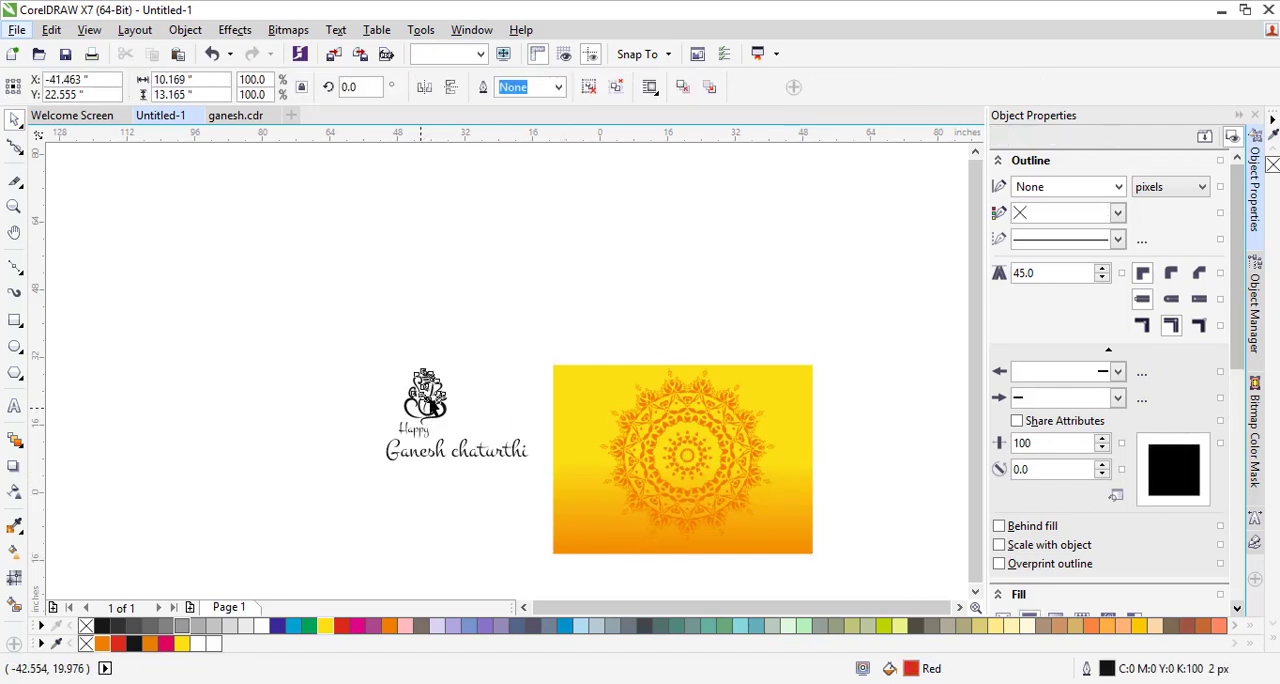
click(118, 643)
drag(430, 388, 748, 520)
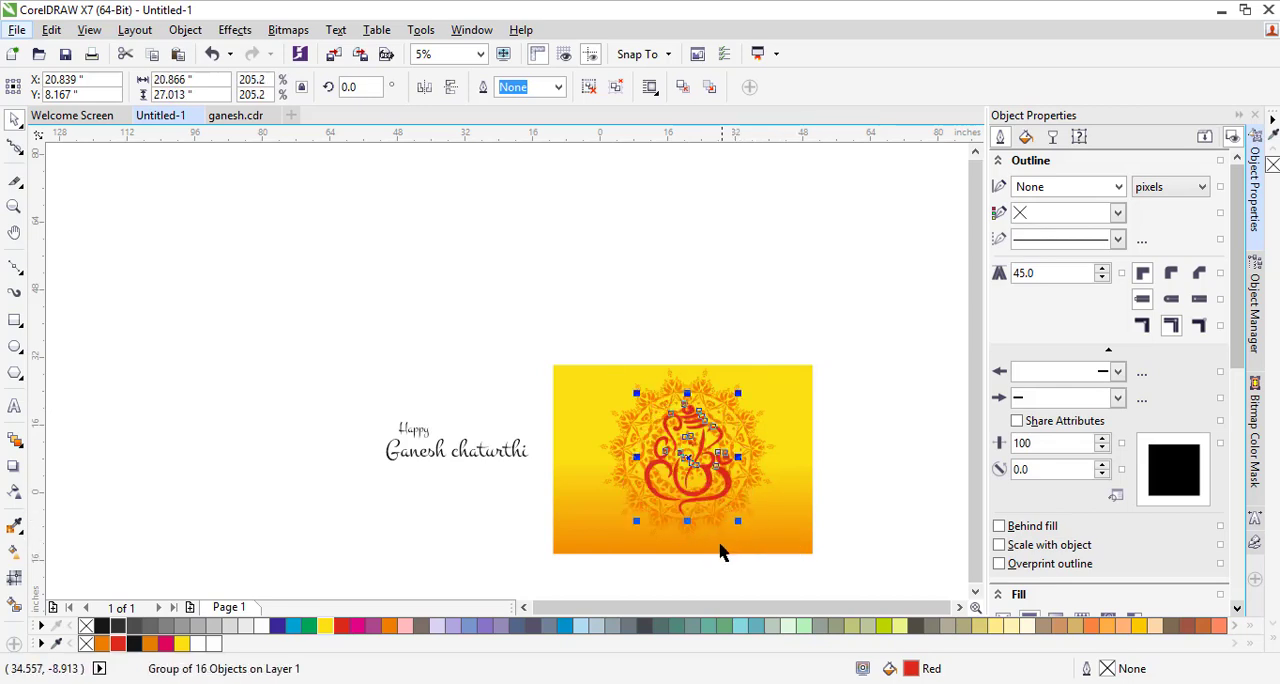
scroll(716, 566, up, 2)
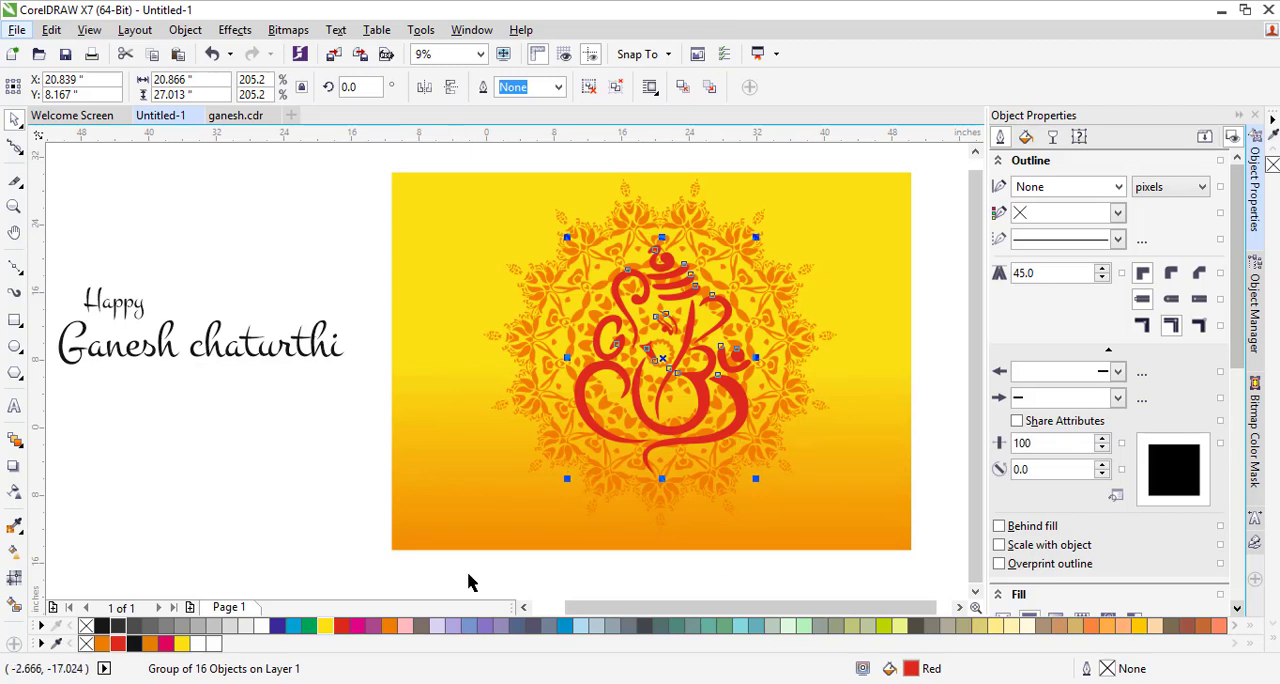
Apply a linear gradient transparency to the mandala, running from the rectangle's far right edge to the mandala's centre
click(551, 400)
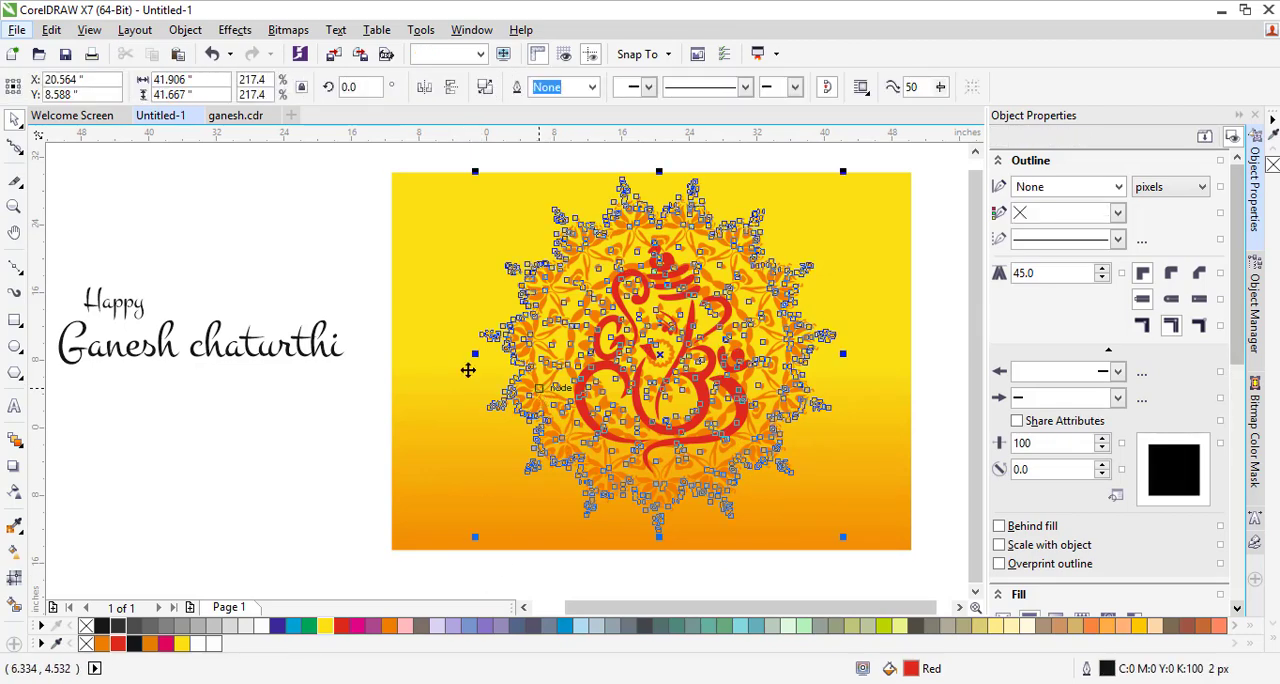
click(15, 491)
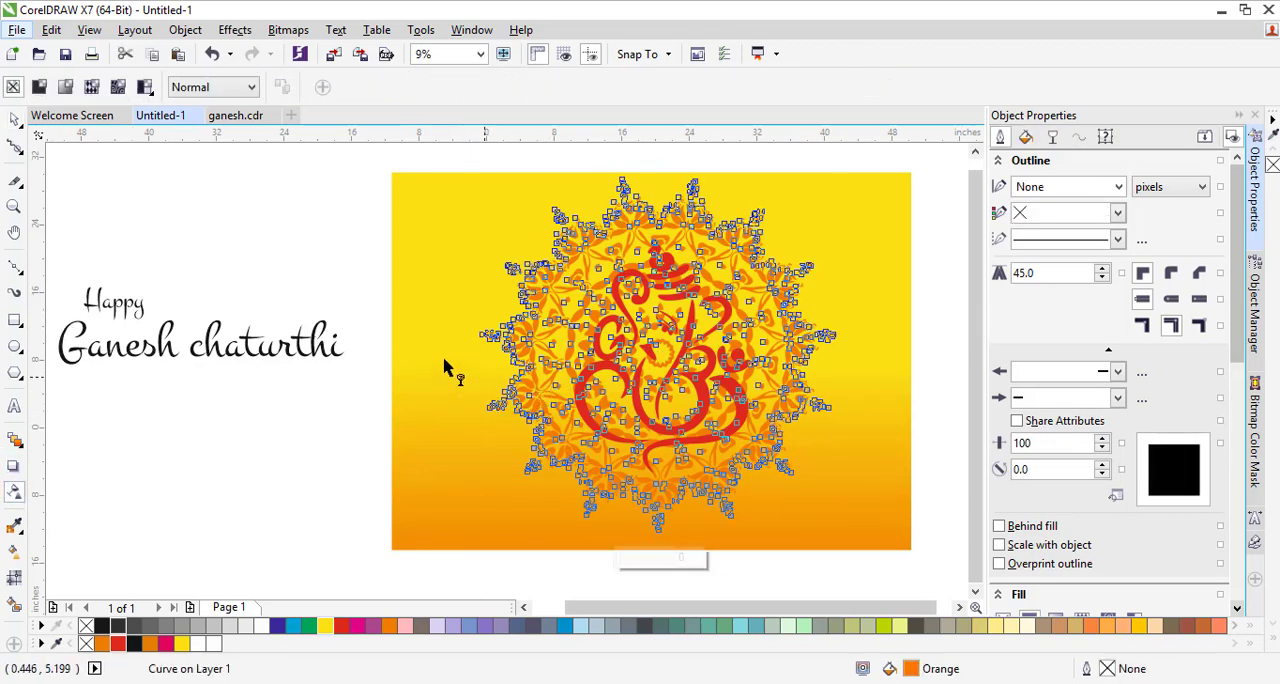
drag(399, 347, 852, 358)
drag(51, 499, 910, 325)
drag(66, 496, 652, 340)
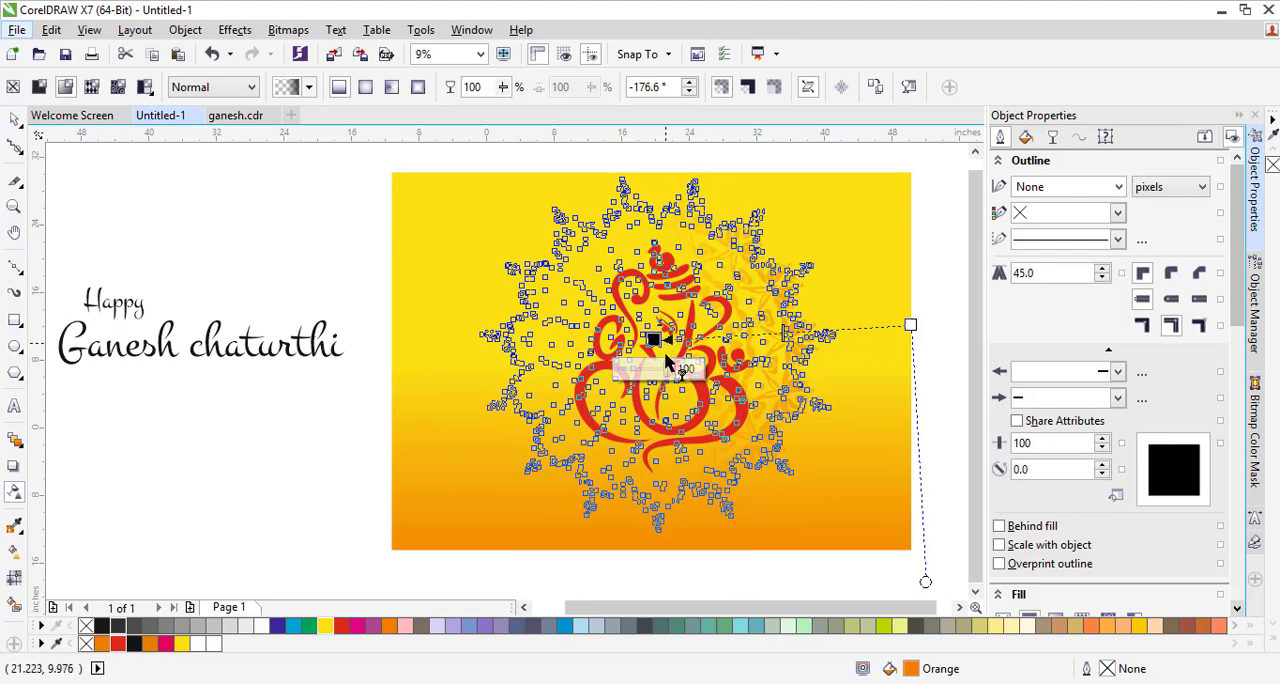
Set the mandala's transparency to 79 at the central node and 46 at the node on the rectangle's right edge
drag(654, 360, 656, 373)
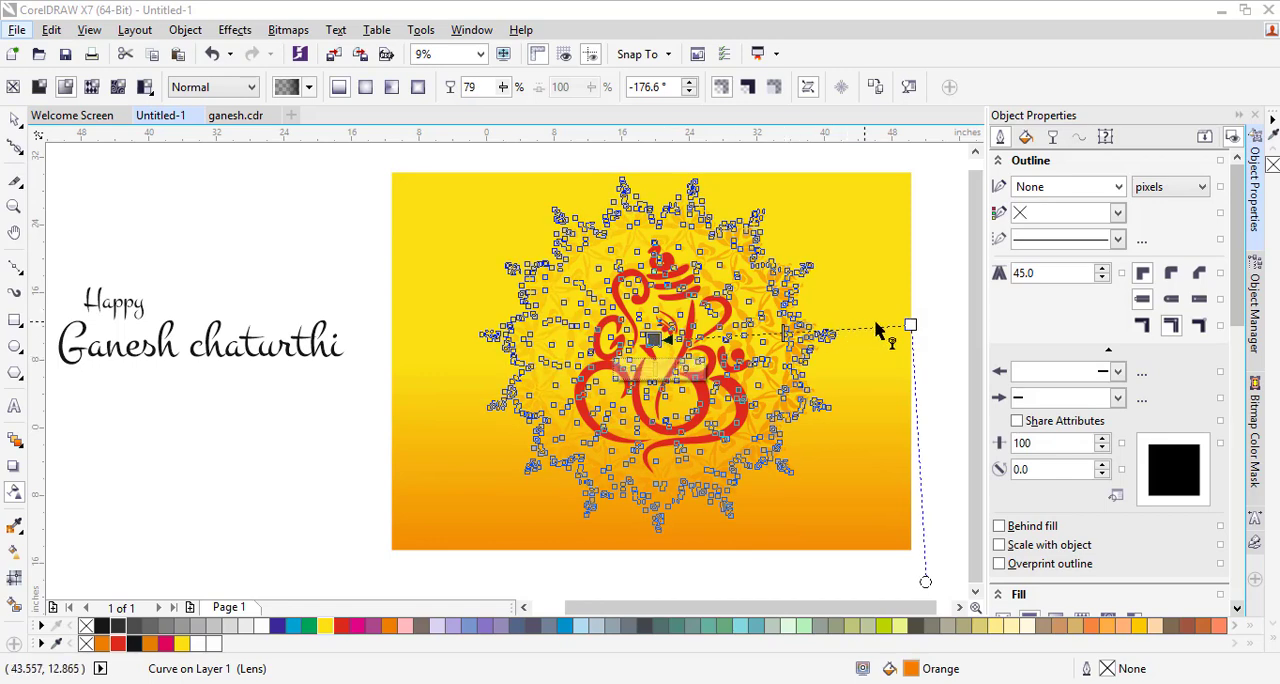
click(910, 325)
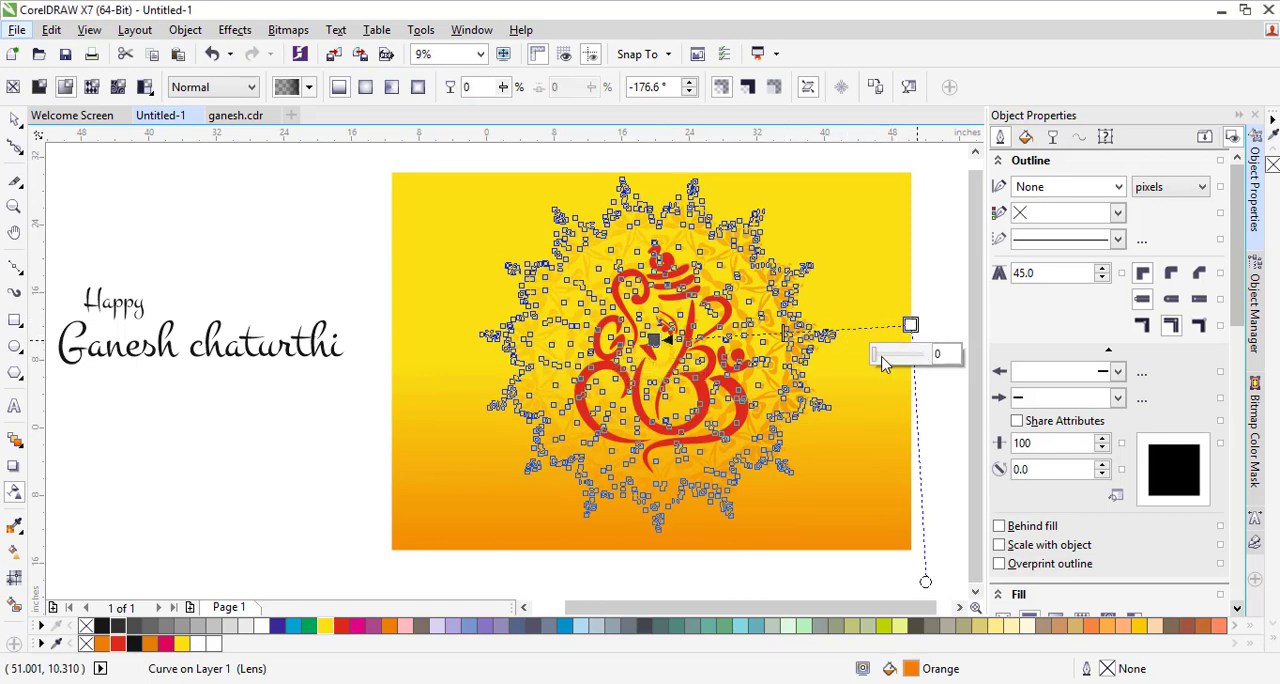
drag(876, 364, 891, 364)
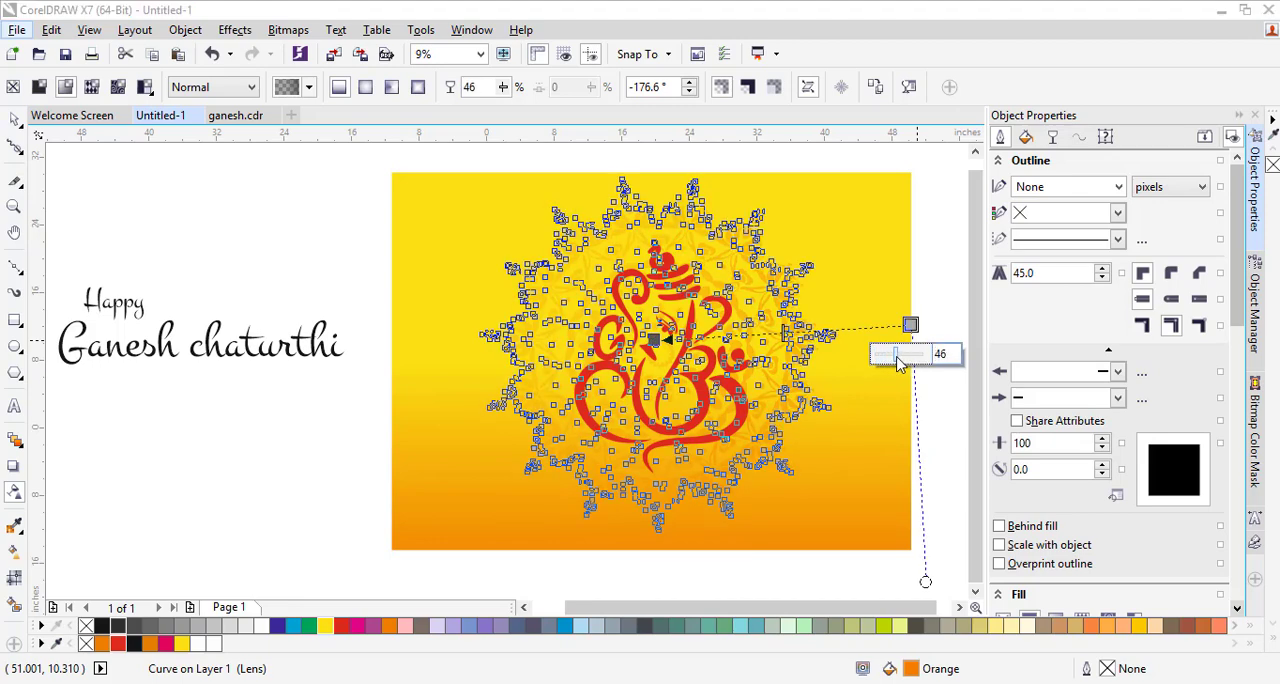
click(937, 430)
click(436, 338)
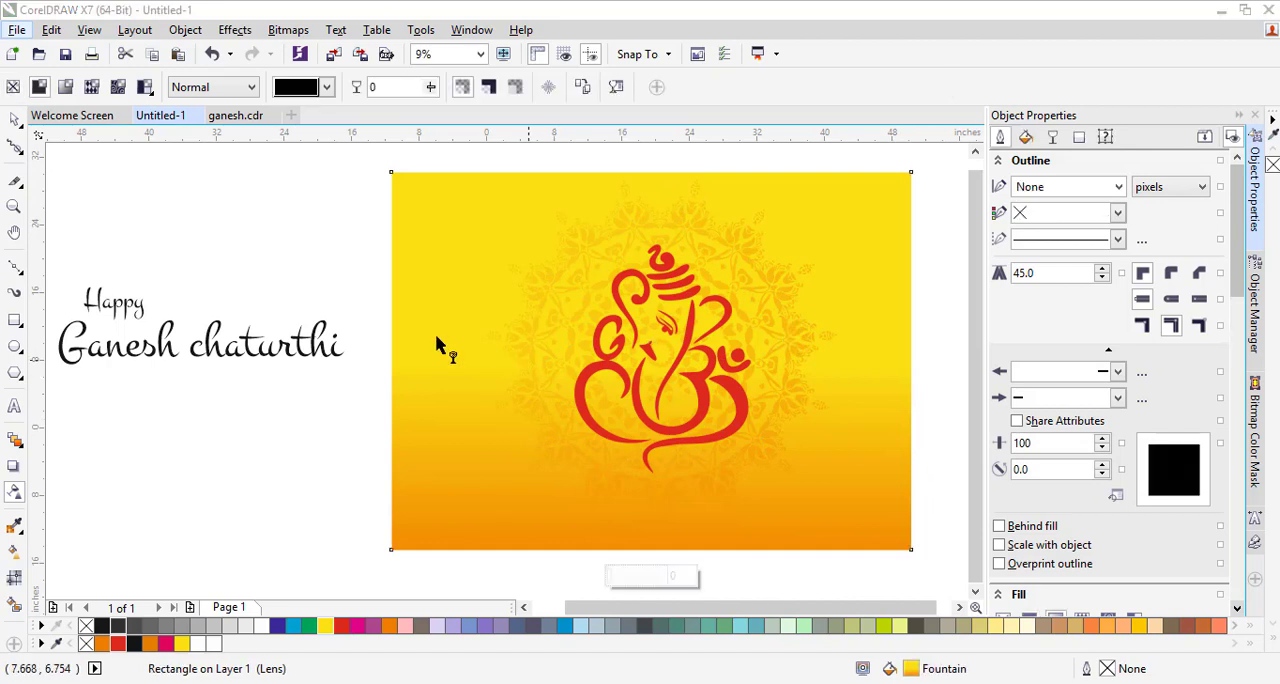
click(14, 120)
click(206, 469)
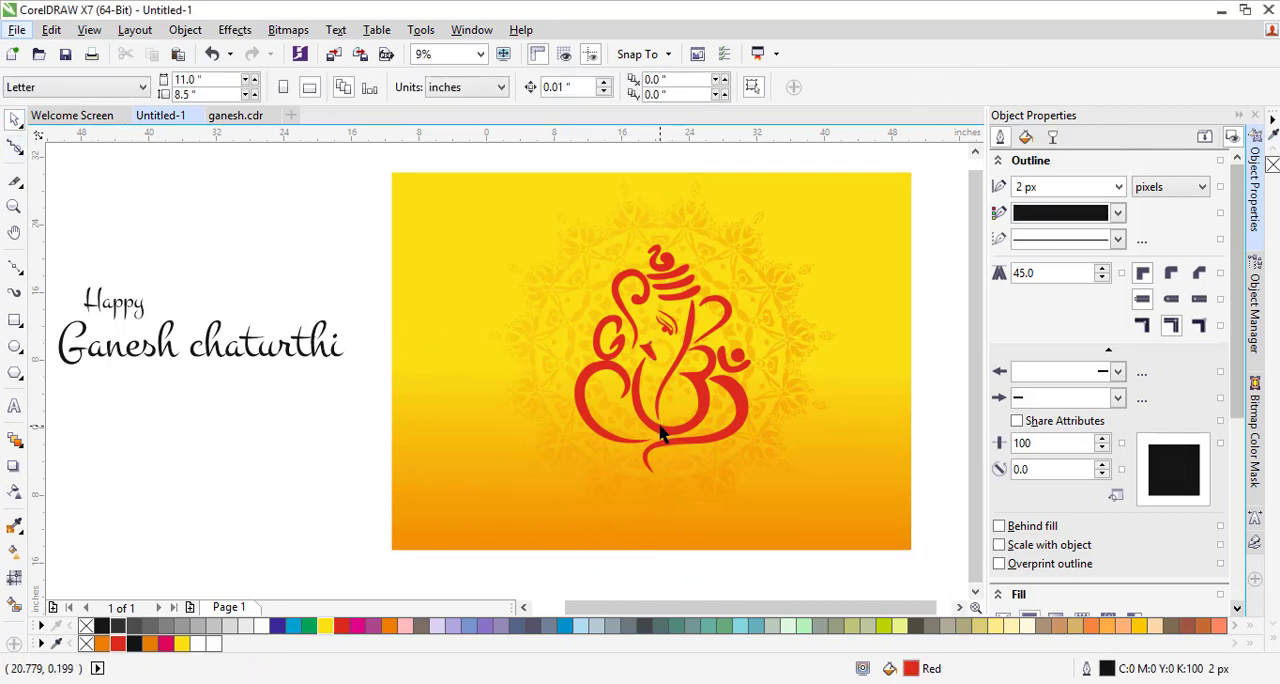
Add a drop shadow to the Ganesh figure, directed straight down from its crown to its base
click(660, 432)
click(14, 466)
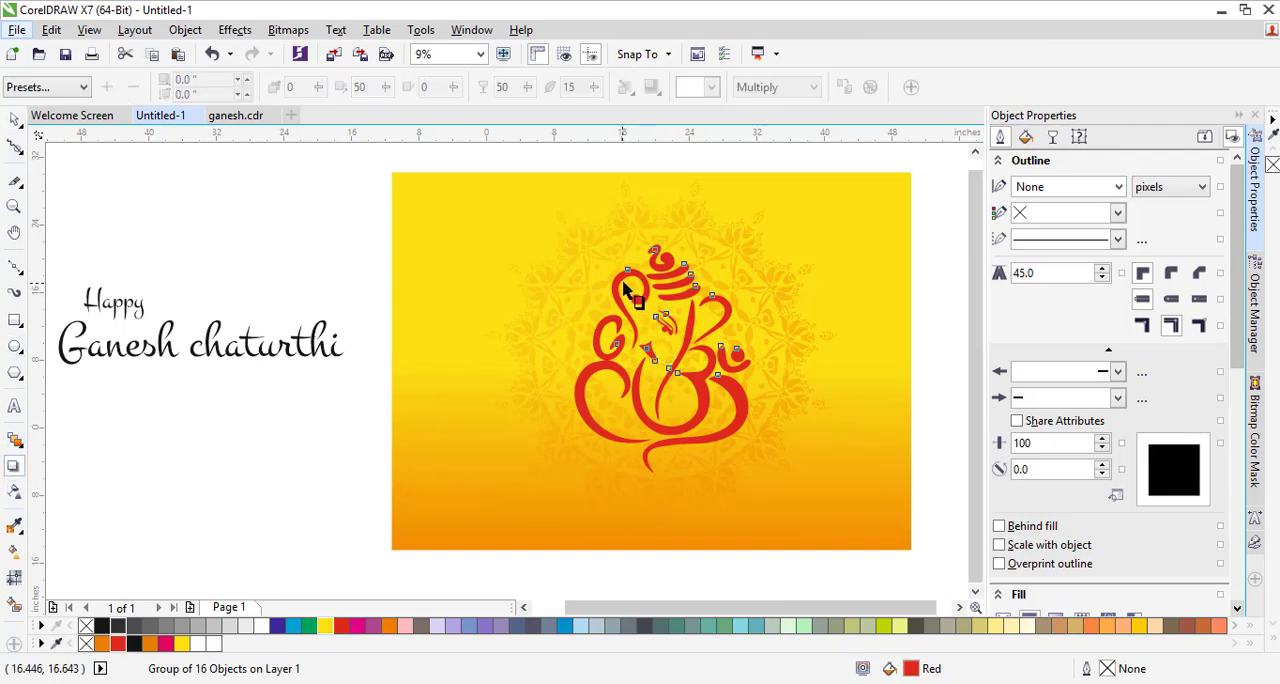
drag(661, 245, 664, 478)
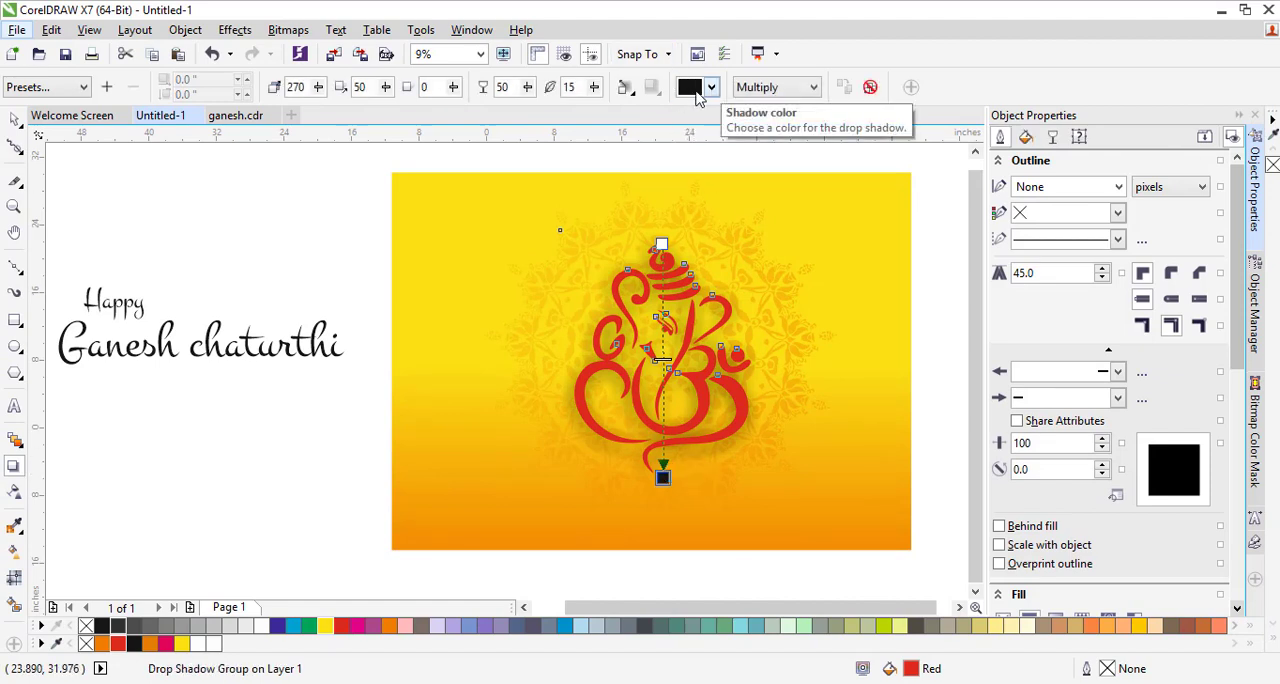
Change the Ganesh figure's drop shadow to red with a feather of 3 and position it slightly below the figure
click(712, 88)
click(732, 137)
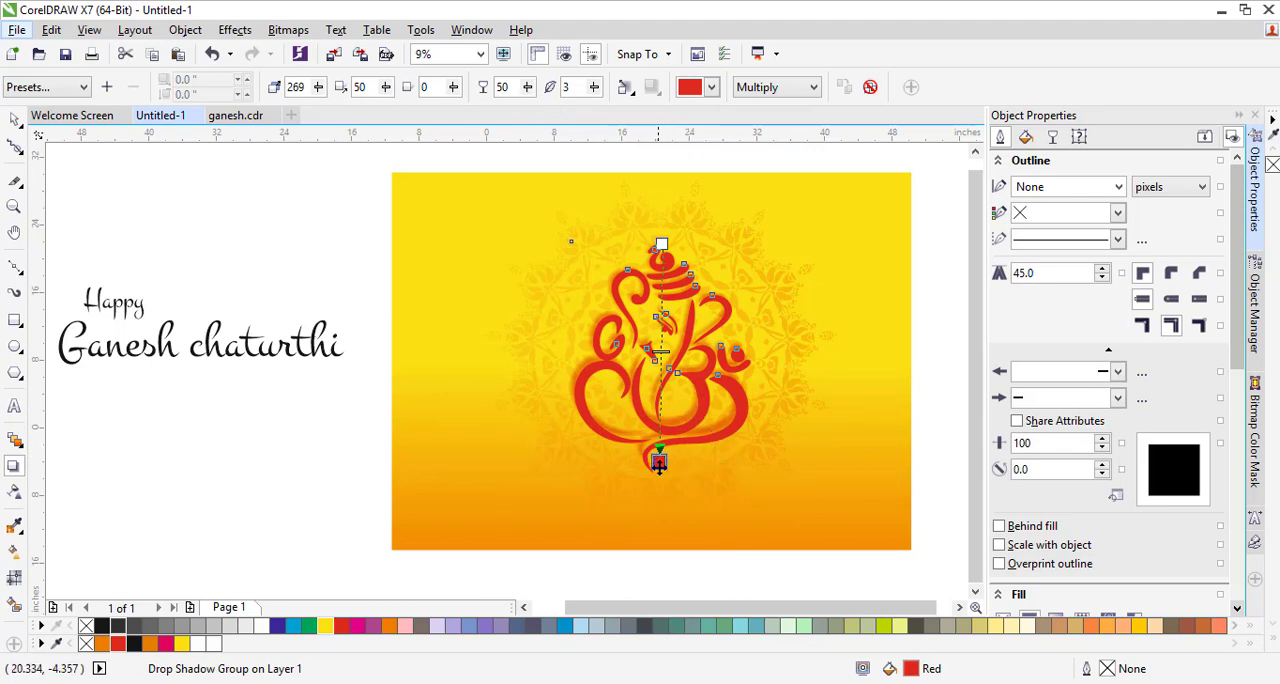
drag(659, 463, 659, 480)
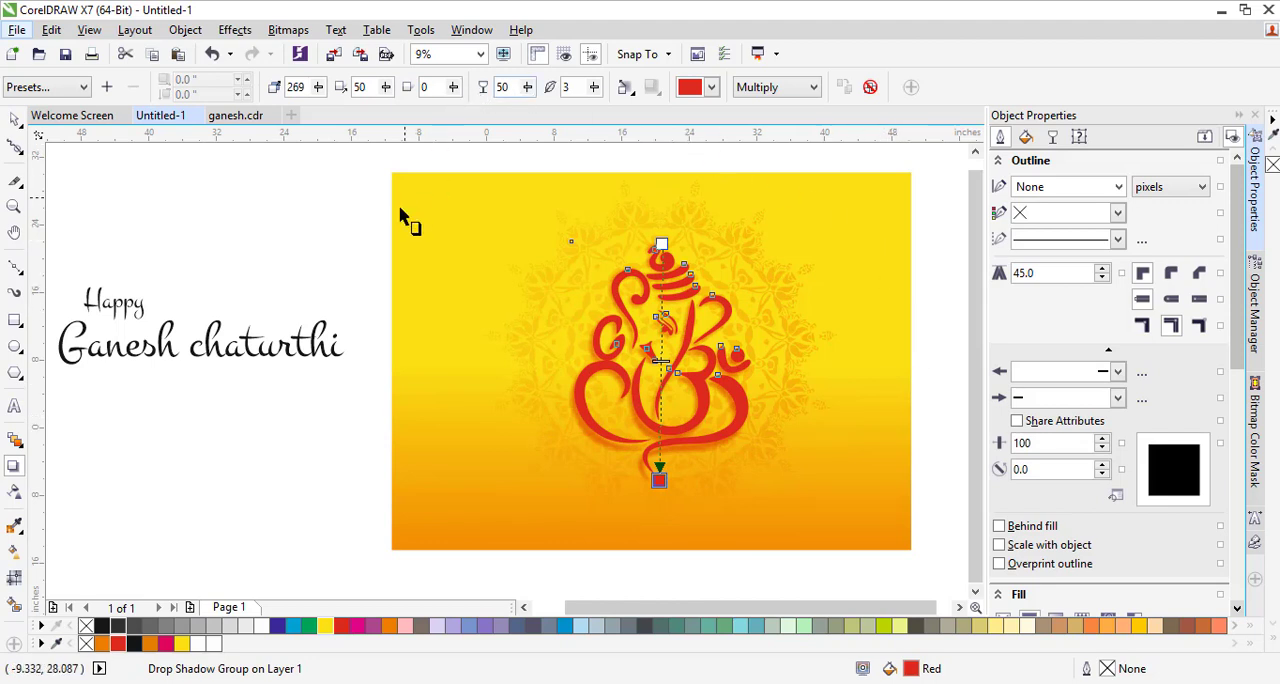
Darken the Ganesh figure's fill to a deep red of CMYK 9, 100, 100, 42
click(14, 119)
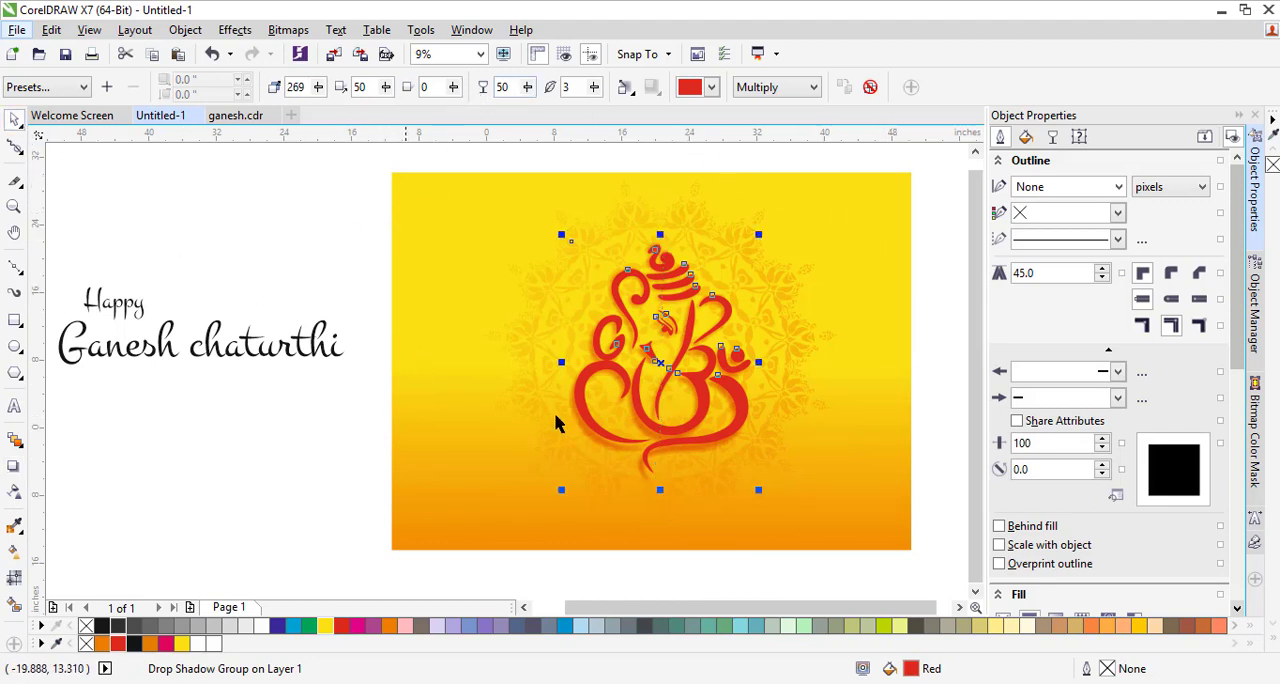
click(680, 437)
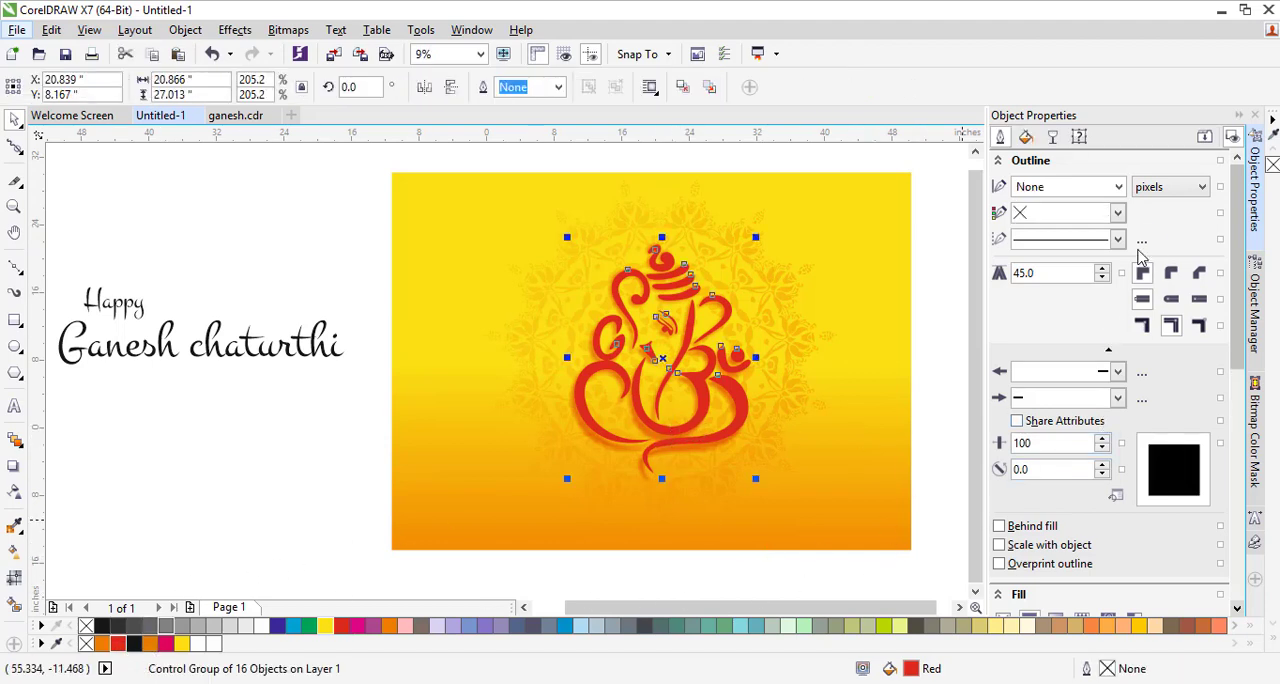
scroll(1166, 523, down, 3)
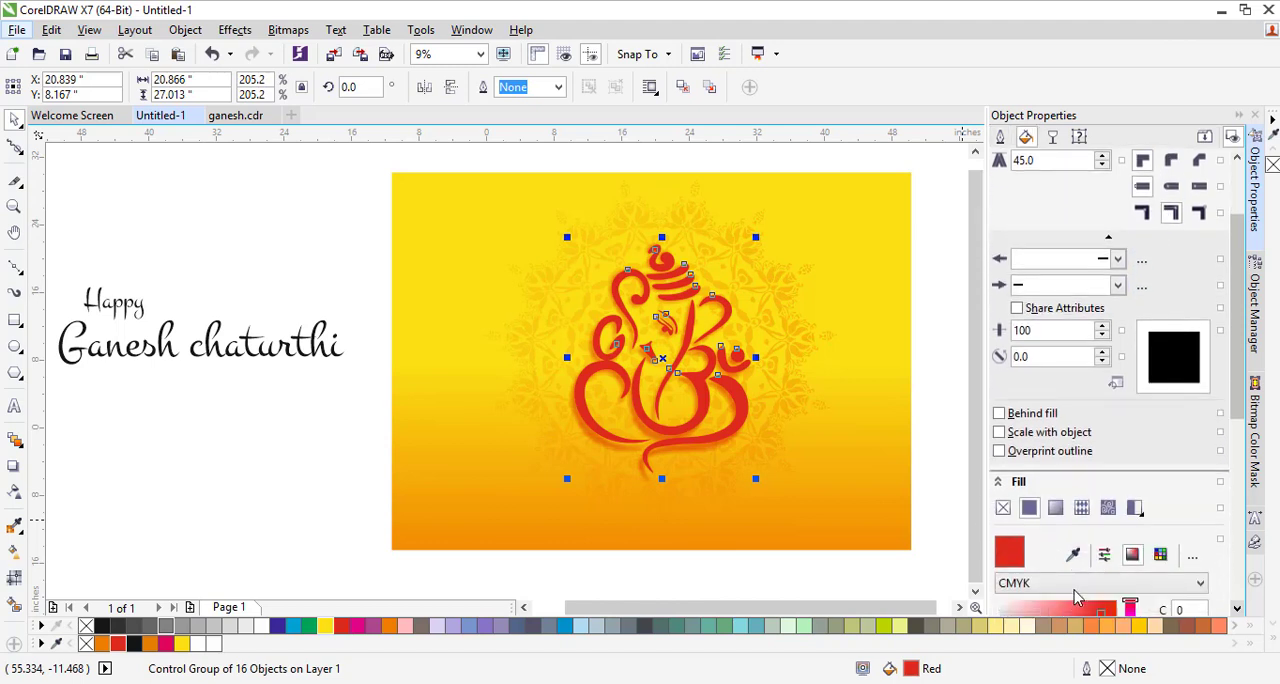
scroll(1052, 570, down, 2)
click(1105, 542)
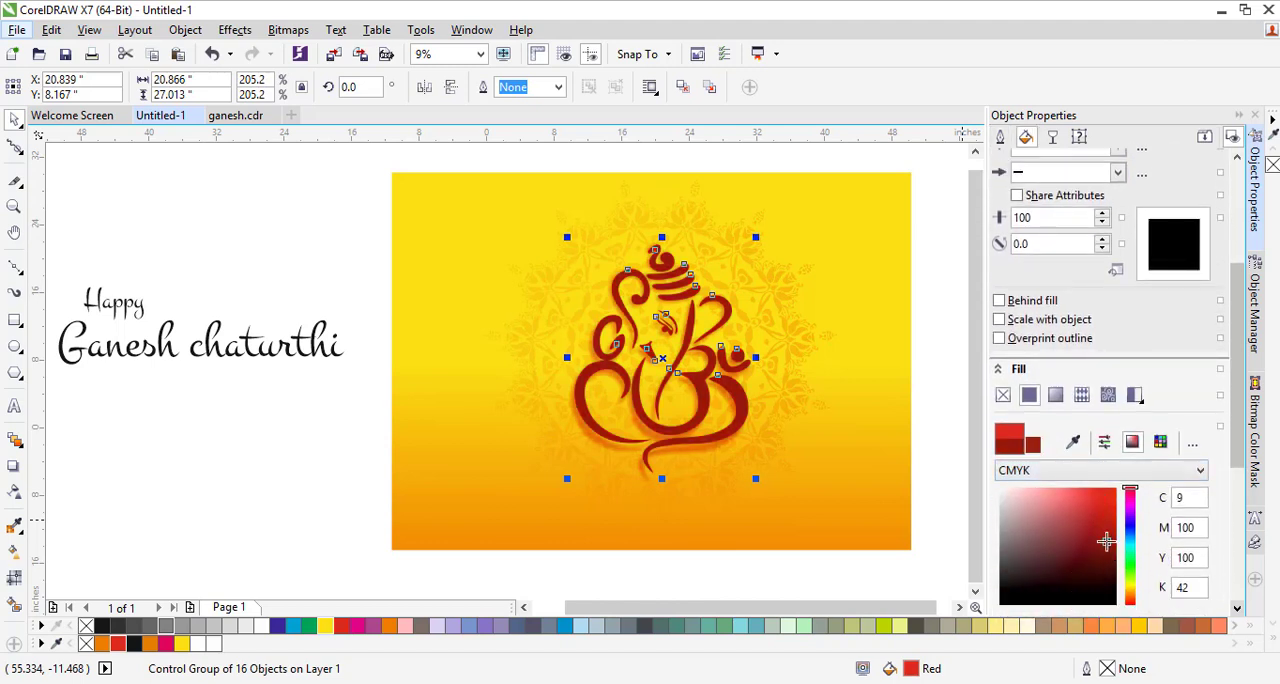
Move the "Happy Ganesh chaturthi" text group onto the banner, over the orange area just below the Ganesh figure
click(202, 504)
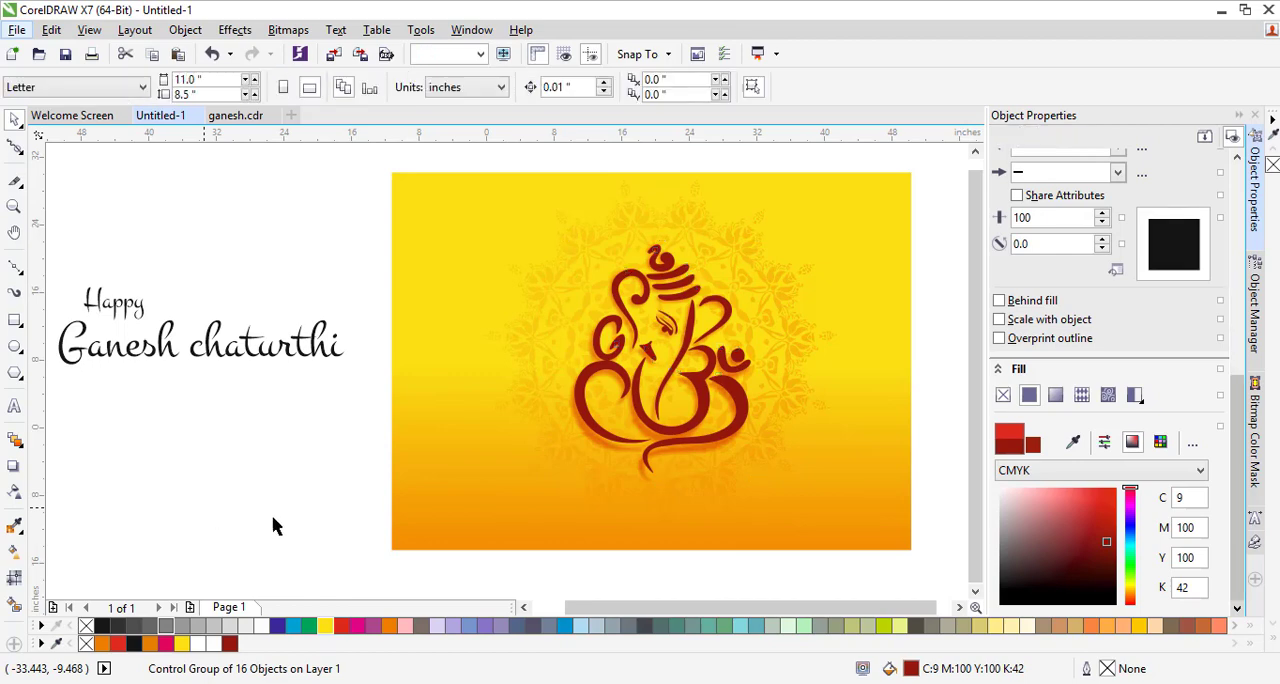
click(168, 343)
drag(201, 325, 608, 484)
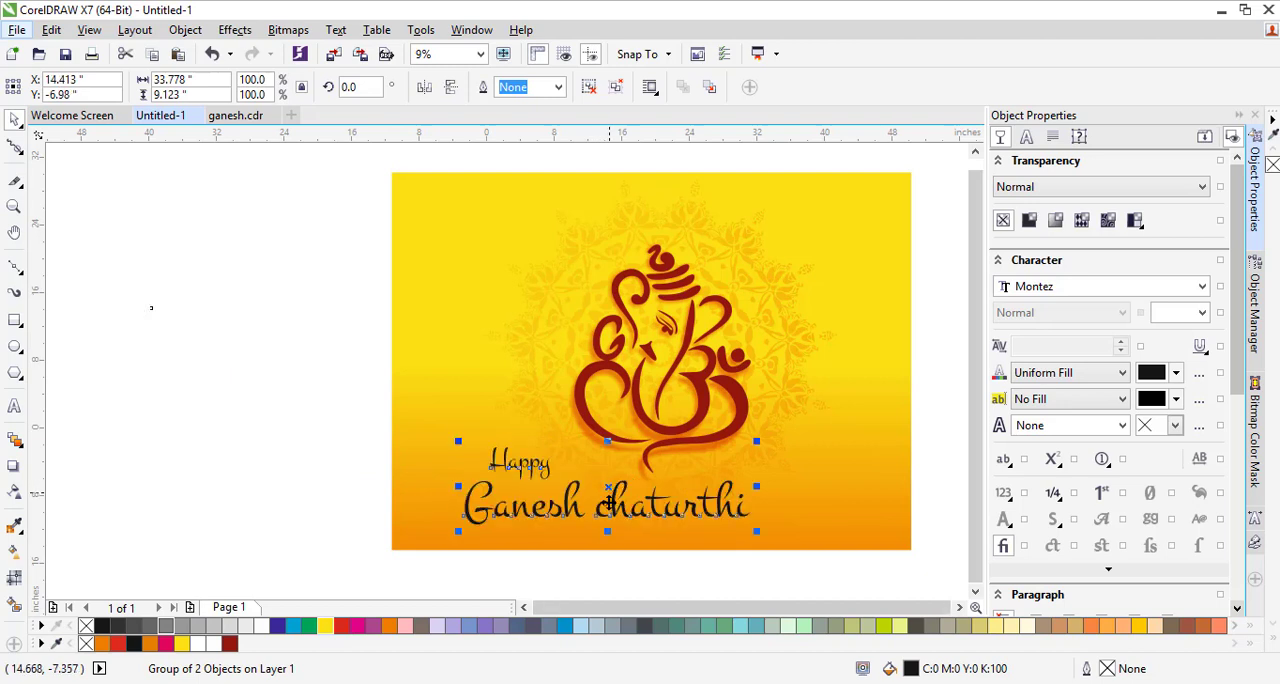
Recolour the greeting text by sampling the Ganesh figure's deep red, then adjust it to CMYK 9, 98, 100, 41
scroll(1127, 356, down, 3)
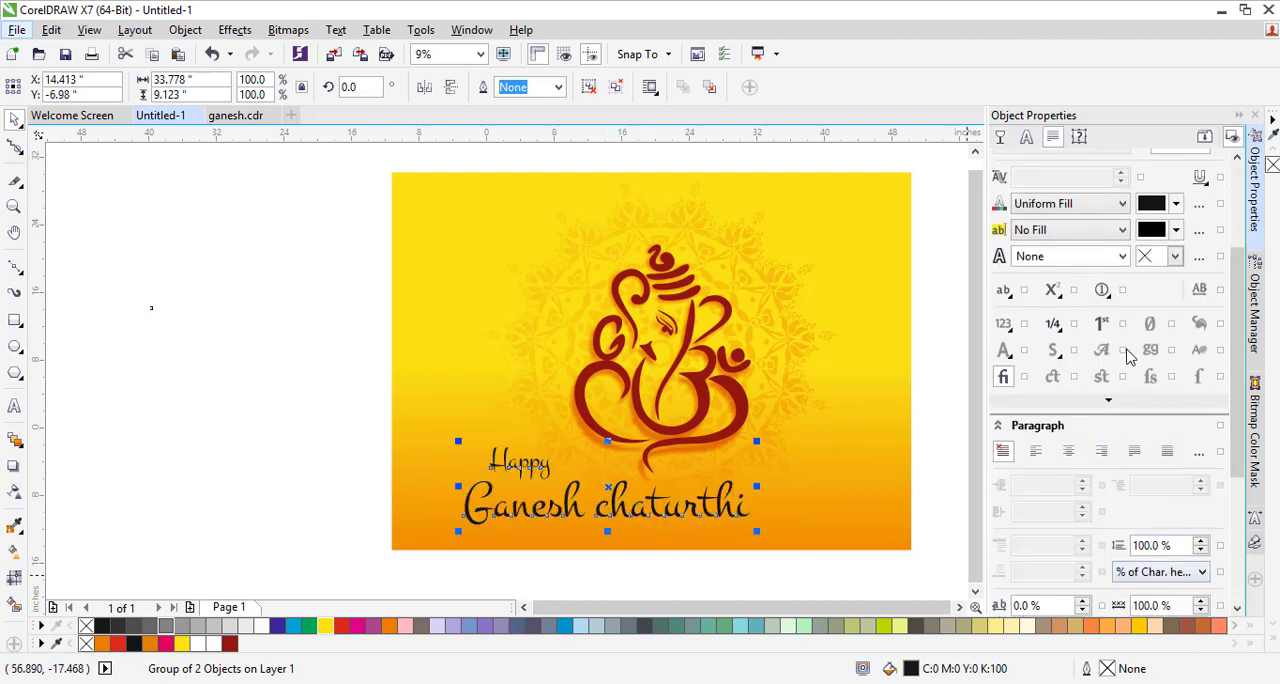
click(1150, 203)
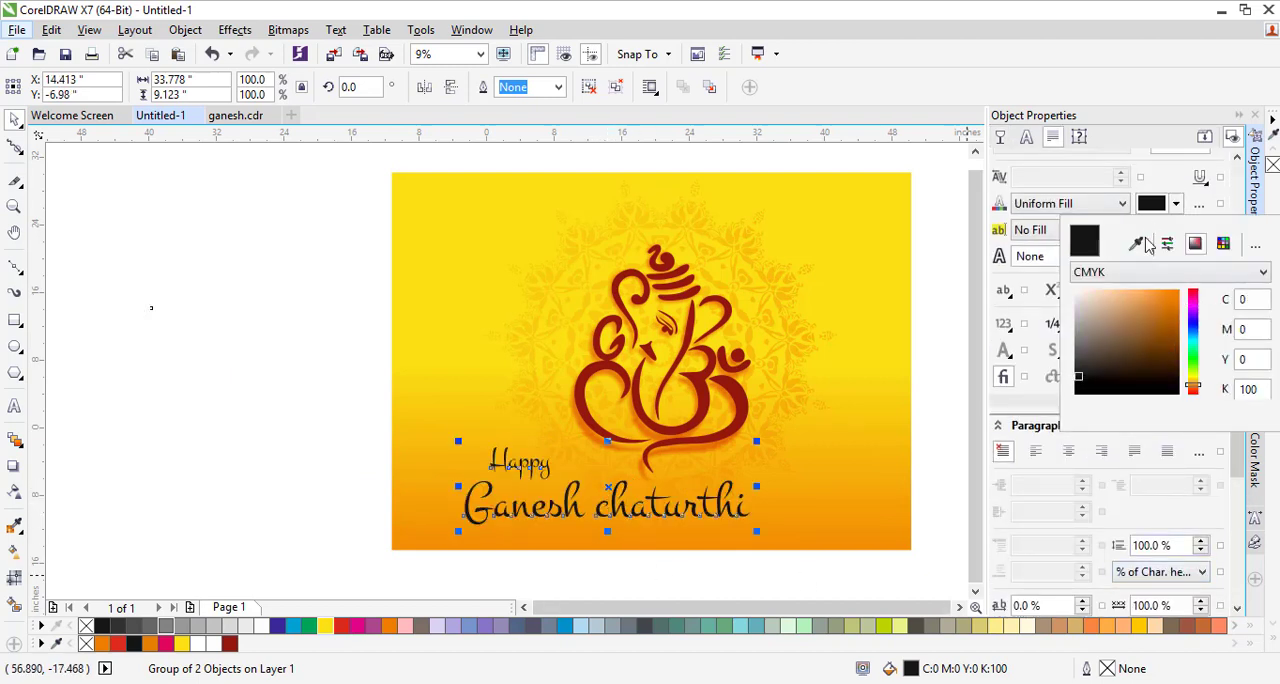
click(1136, 244)
click(706, 377)
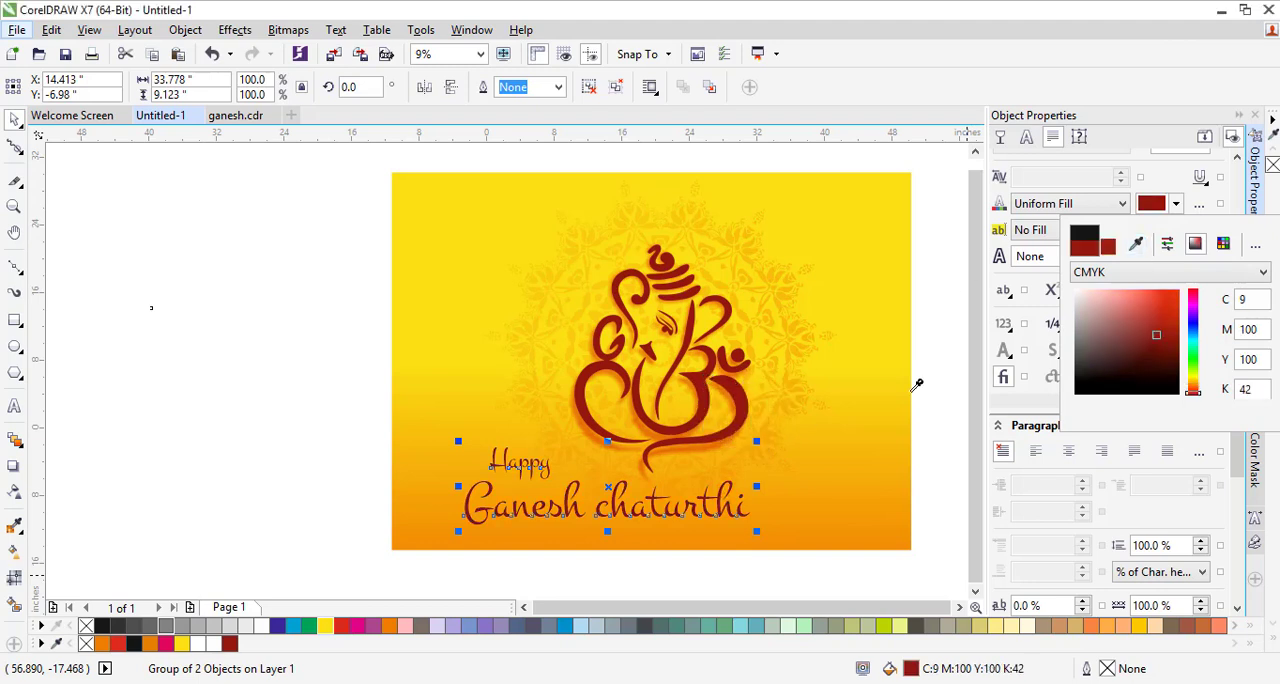
click(1170, 325)
click(1172, 340)
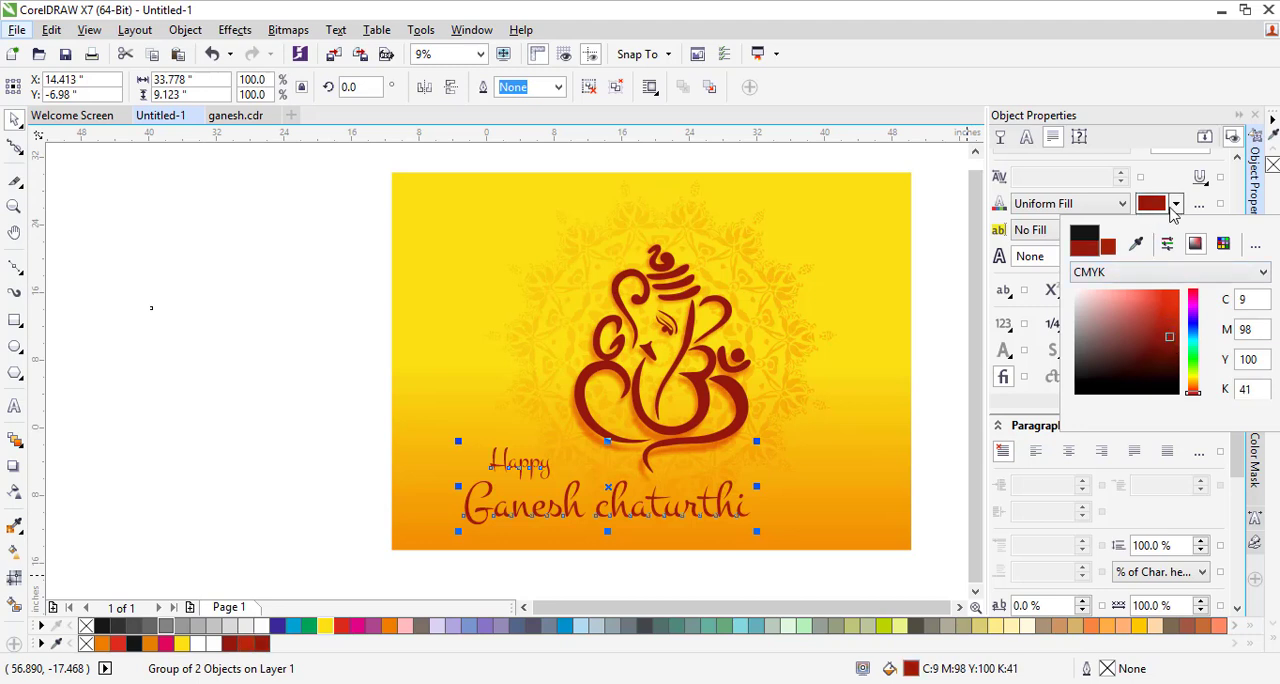
click(1160, 205)
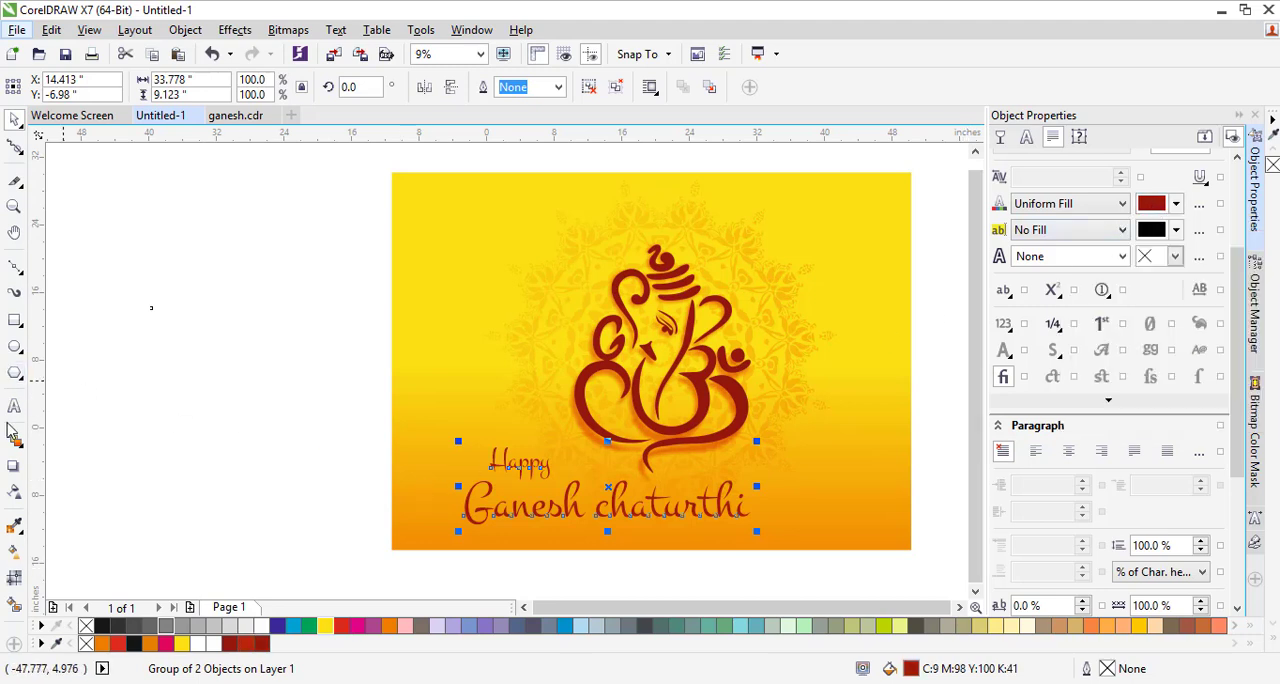
Add a drop shadow to the greeting text, directed horizontally from the "G" of Ganesh to the end of "chaturthi"
click(14, 496)
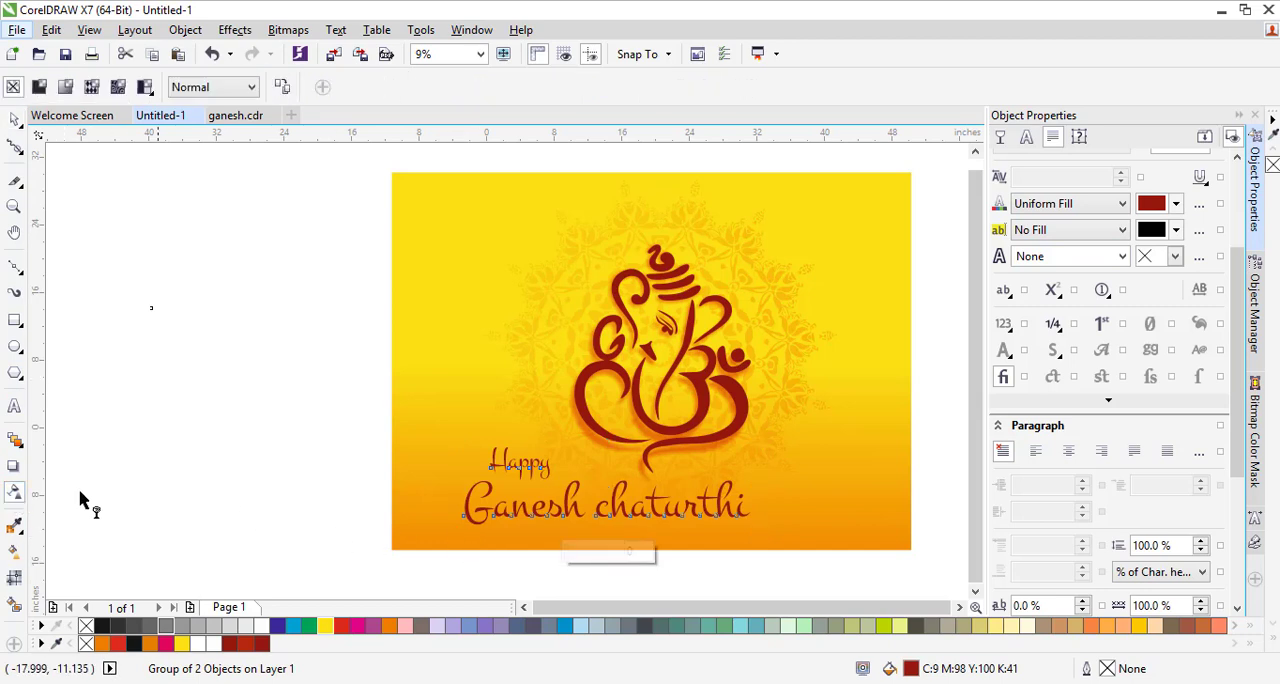
click(12, 467)
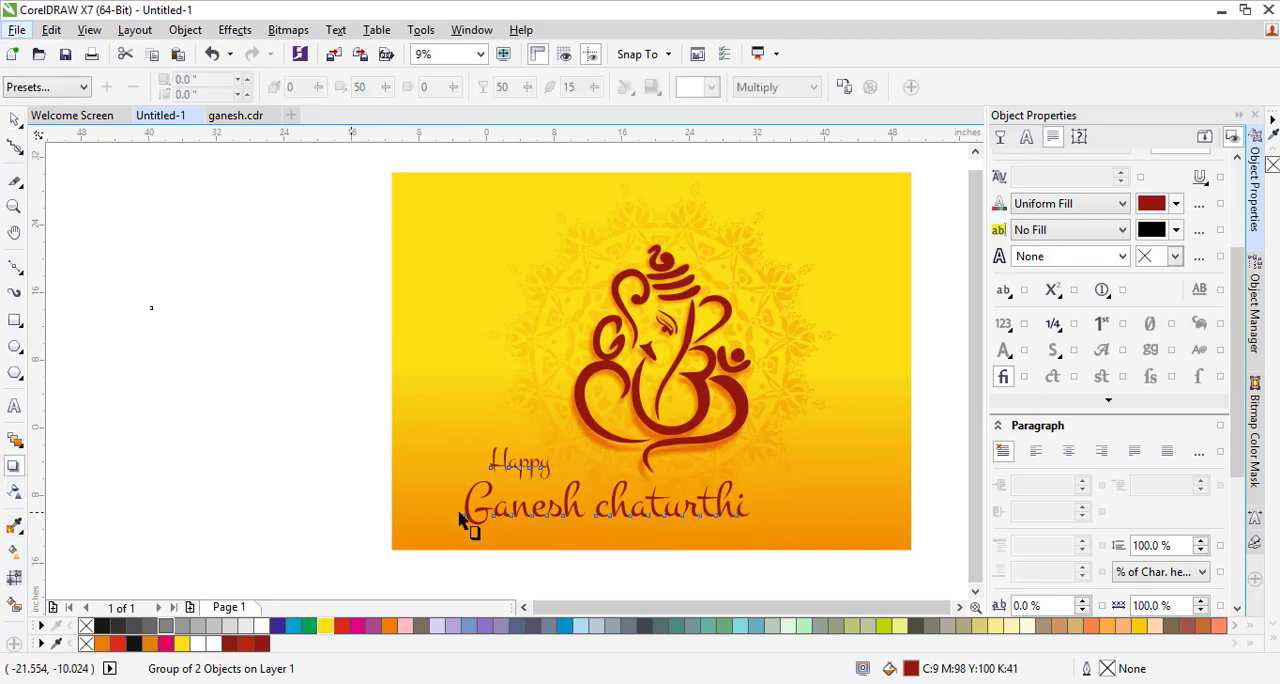
drag(557, 498, 750, 508)
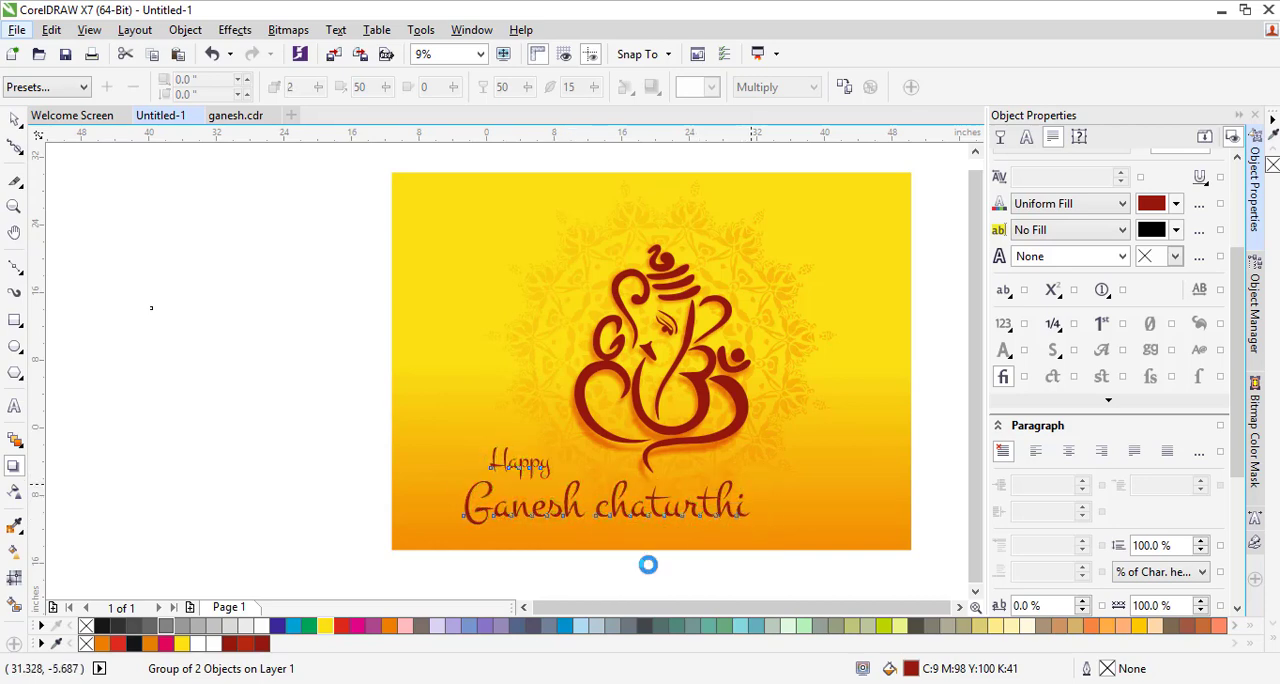
Set the feather of the greeting text's drop shadow to 3 and deselect the text
scroll(647, 566, up, 2)
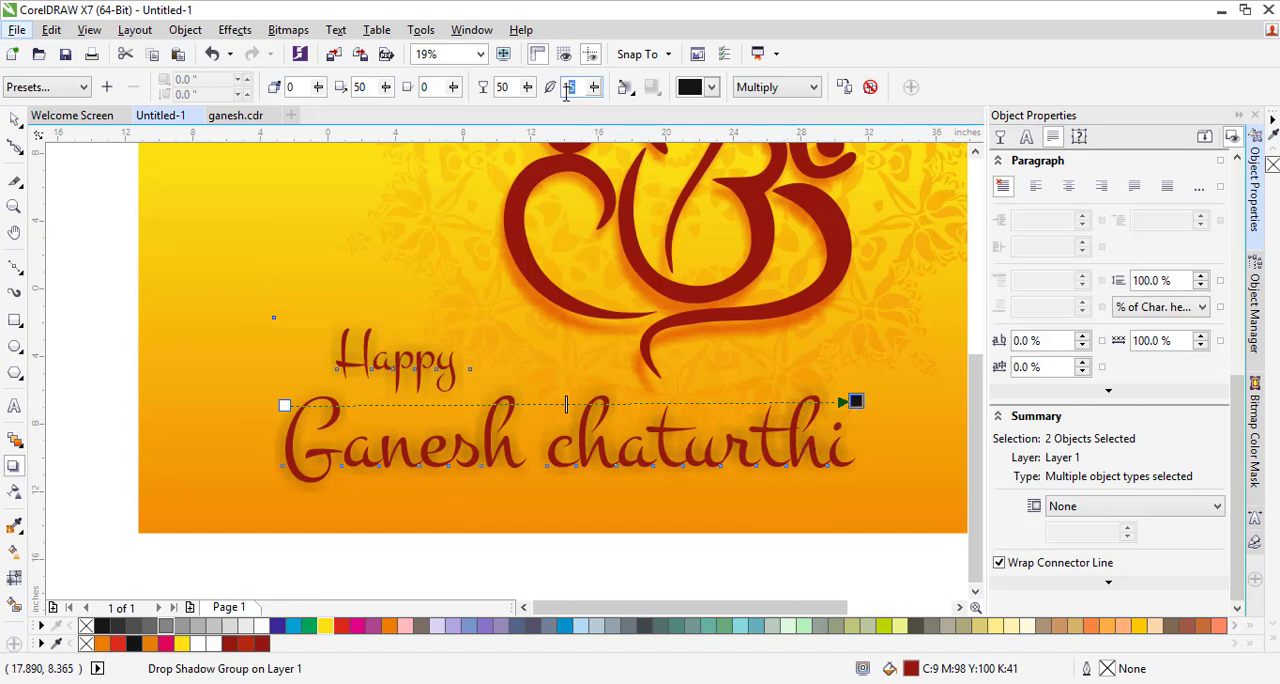
text(3)
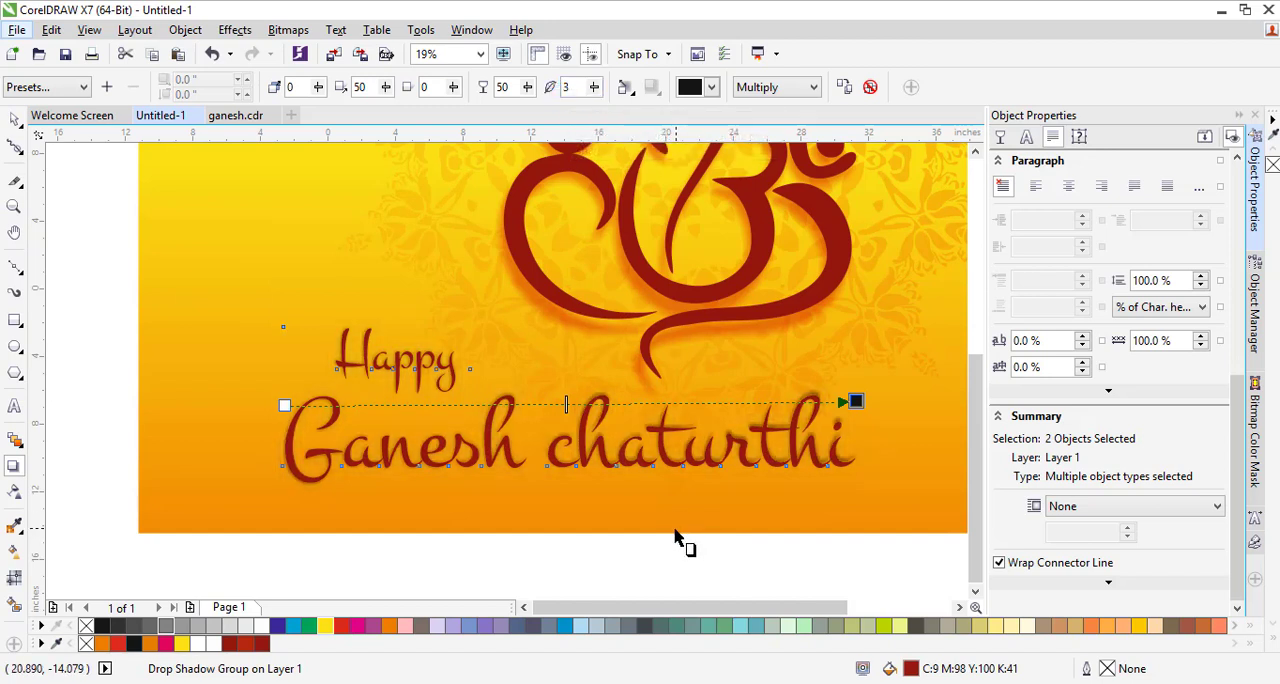
scroll(690, 535, down, 2)
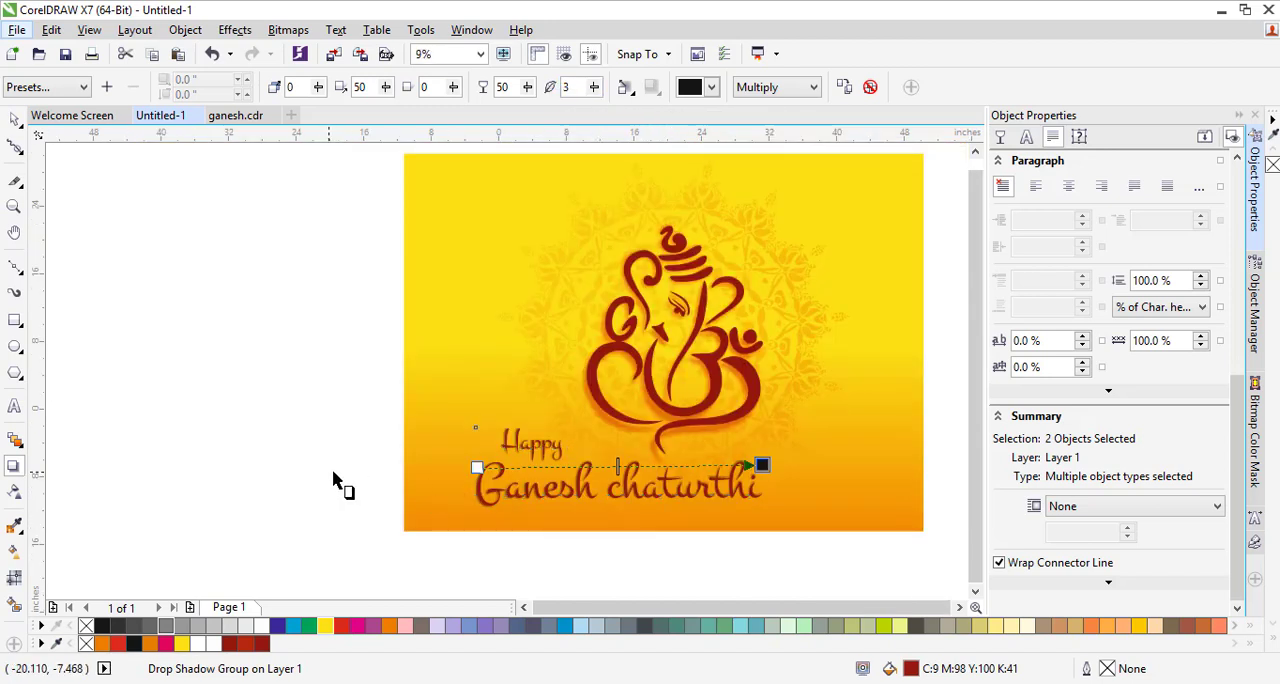
click(337, 480)
scroll(645, 522, down, 2)
scroll(650, 520, up, 2)
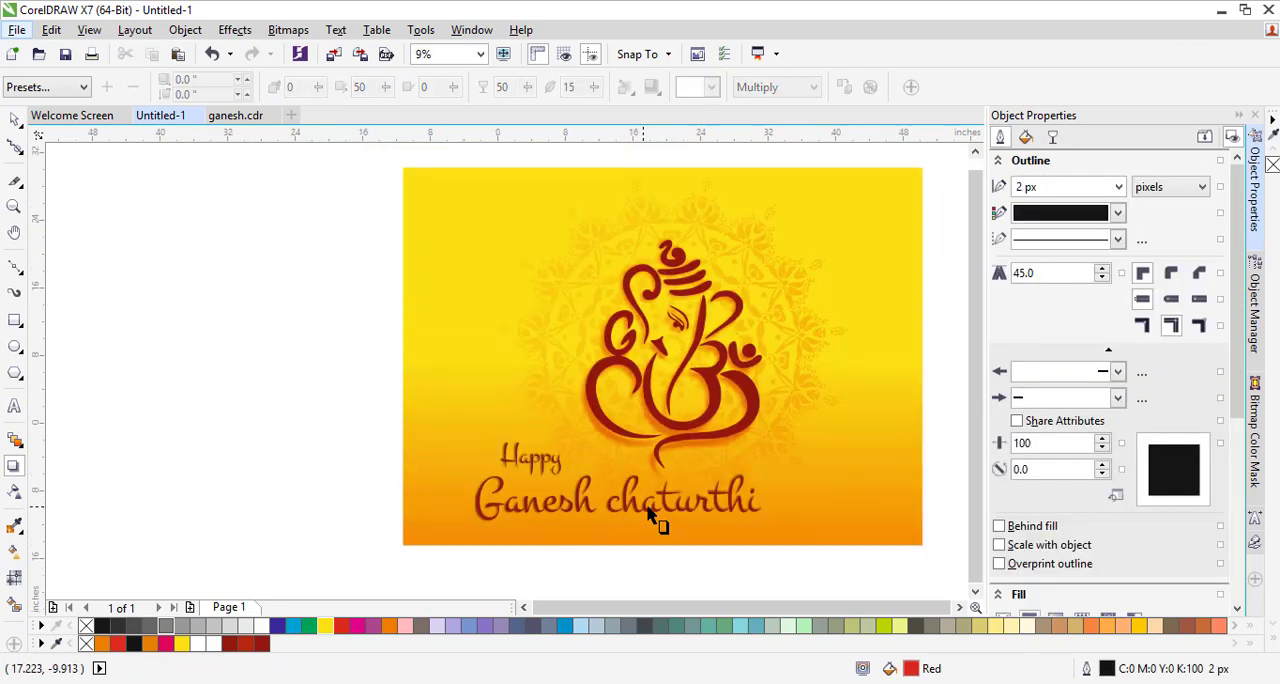
click(14, 119)
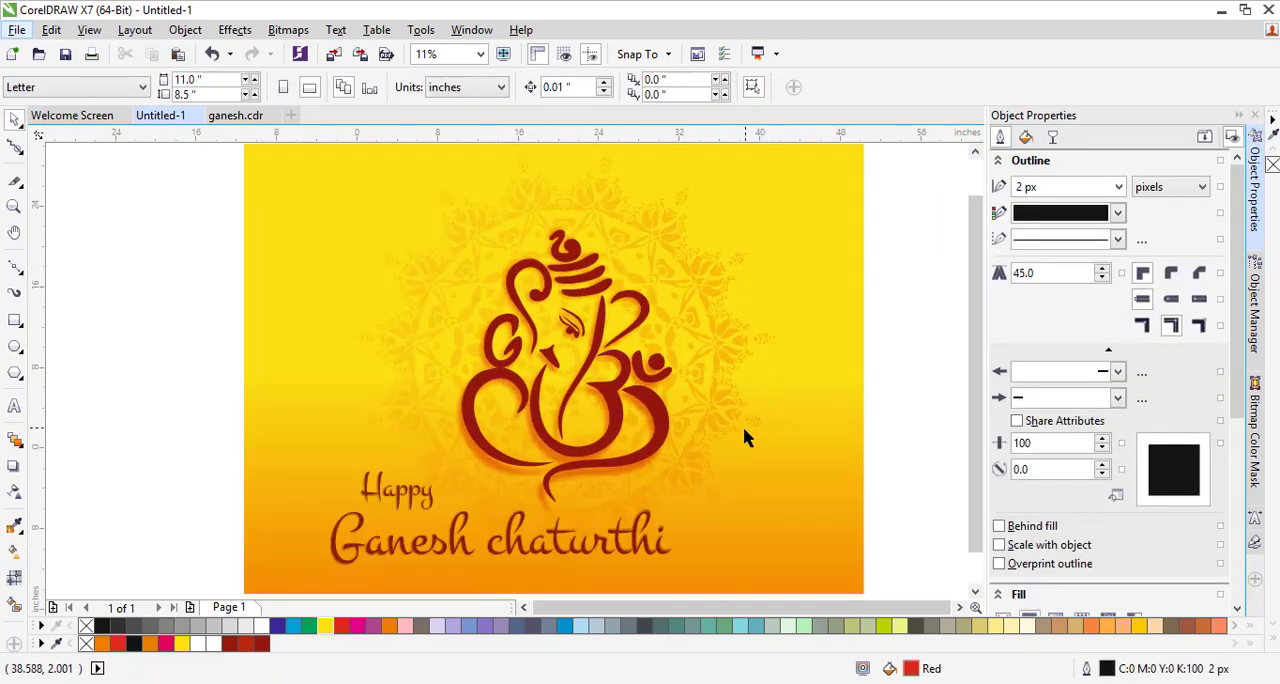